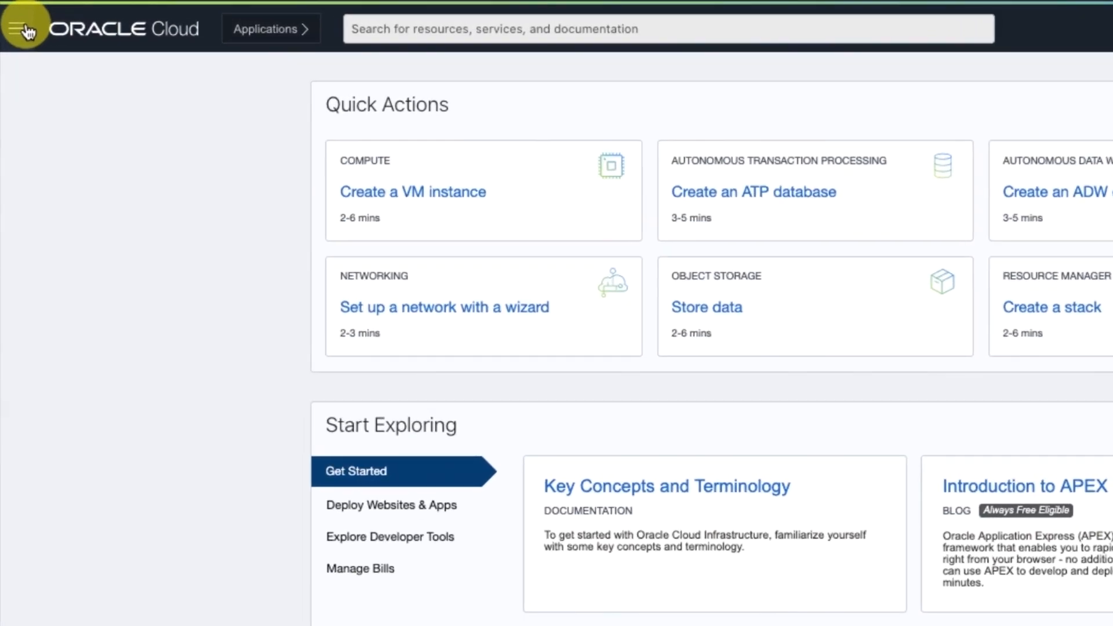
Step: Open the Data Safe service and launch its service console
left_click(13, 24)
left_click(69, 492)
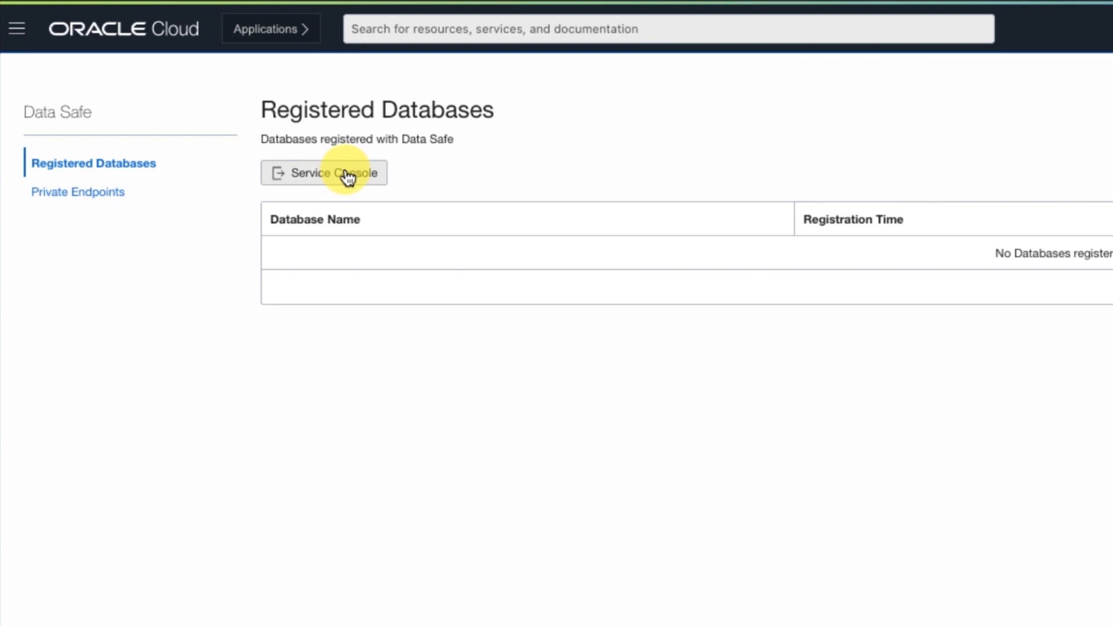
left_click(347, 177)
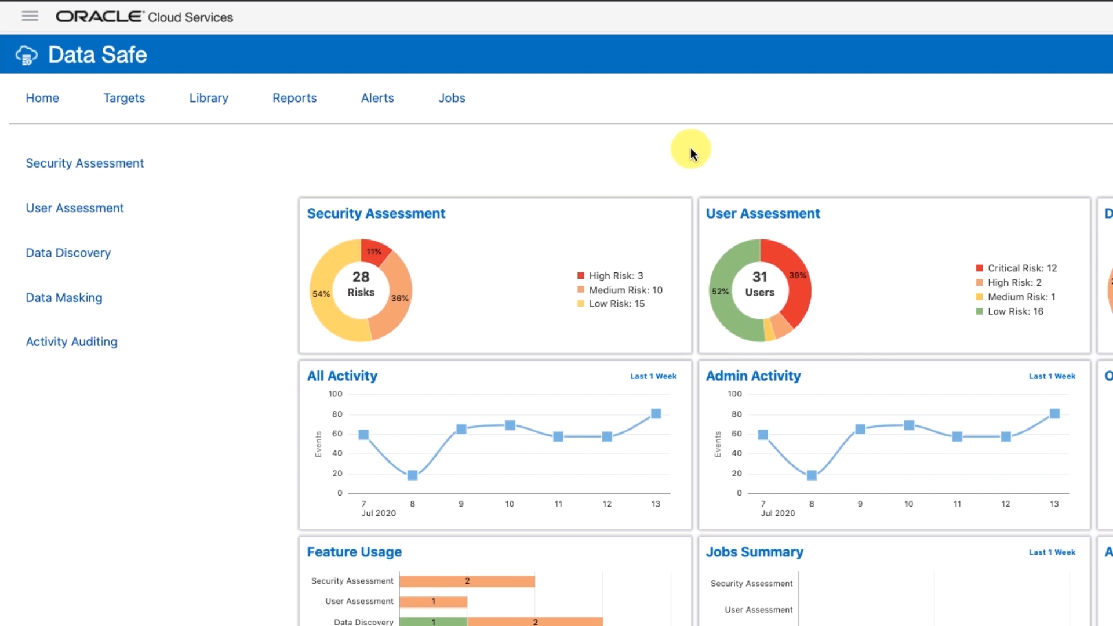
Step: Start a data discovery and choose ExaCS Prod as the target database
left_click(93, 243)
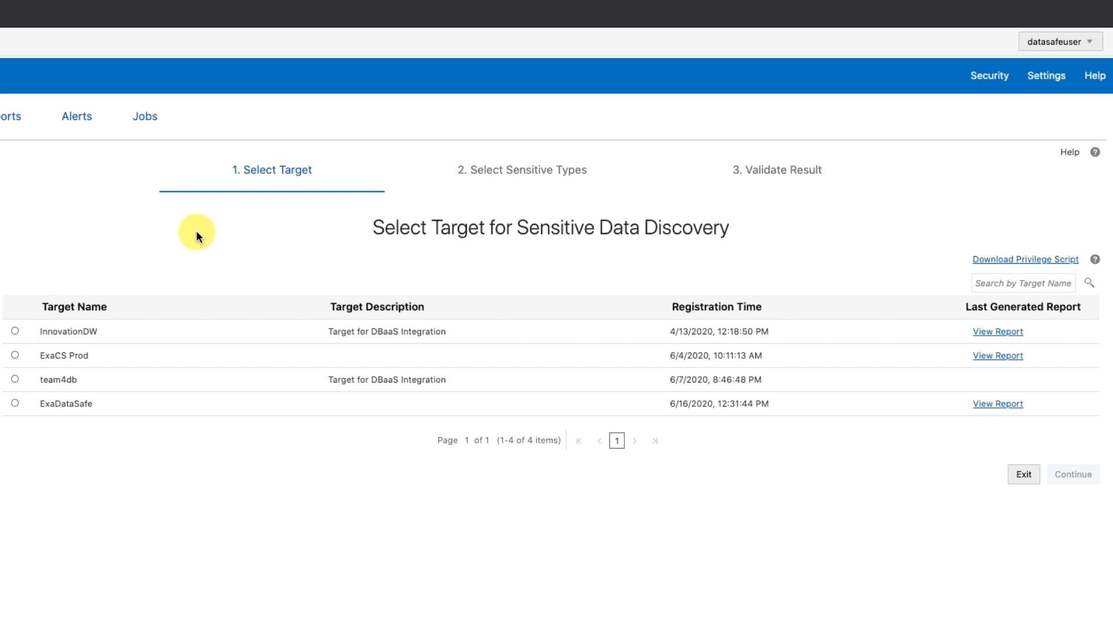
left_click(14, 356)
left_click(1092, 481)
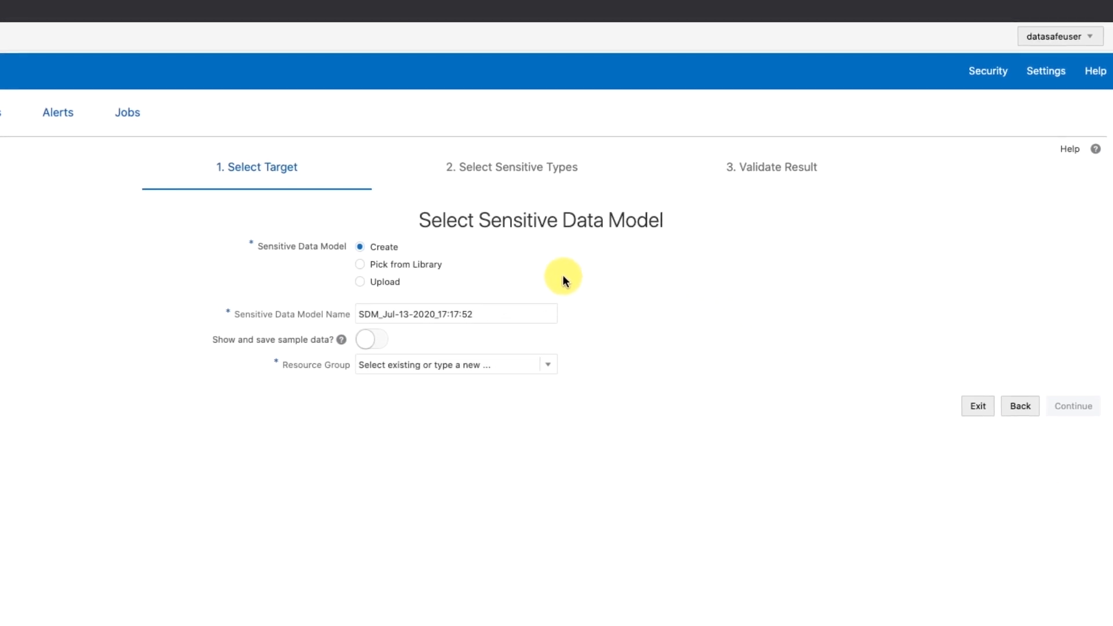
Step: Create a sensitive data model named SDM103 in Default Resource Group, with showing and saving of sample data enabled
left_click(522, 314)
left_click_drag(521, 315, 377, 313)
type("103")
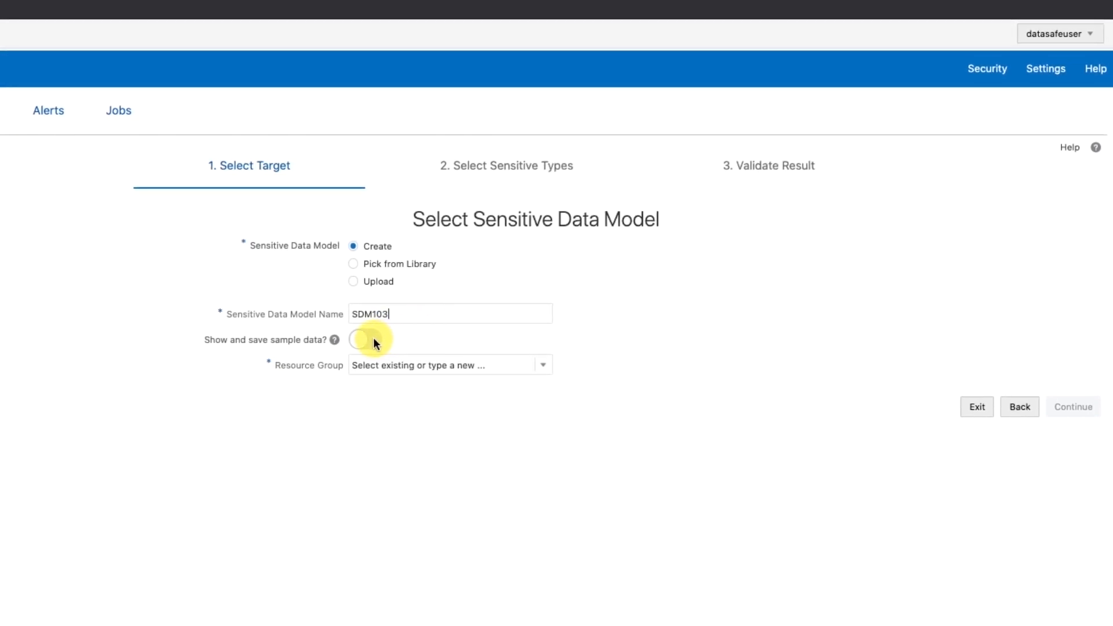
left_click(373, 341)
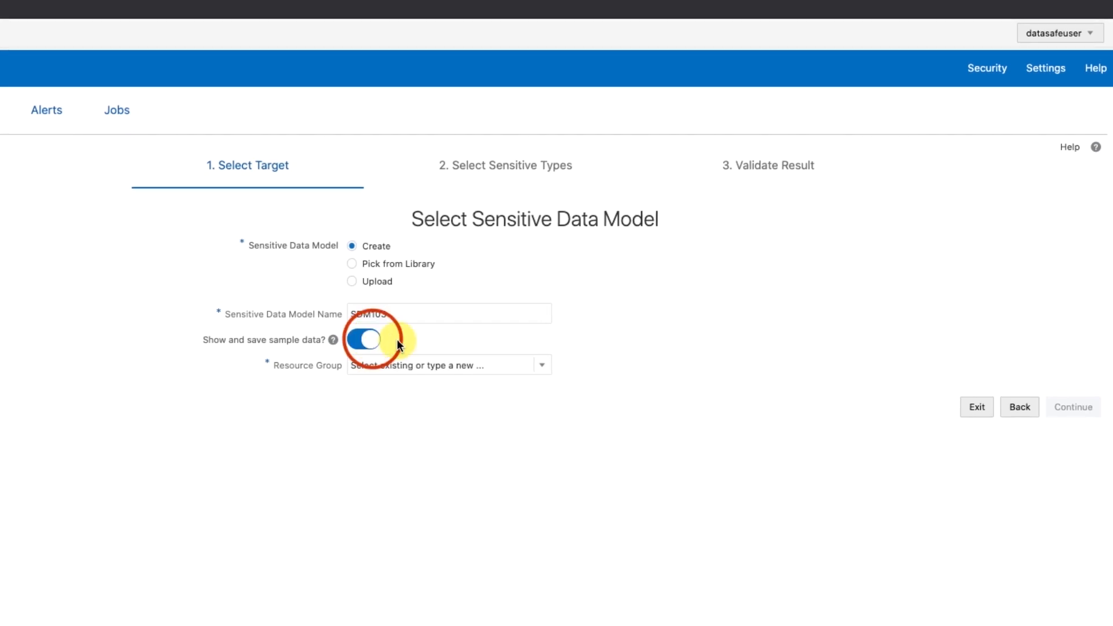
left_click(445, 366)
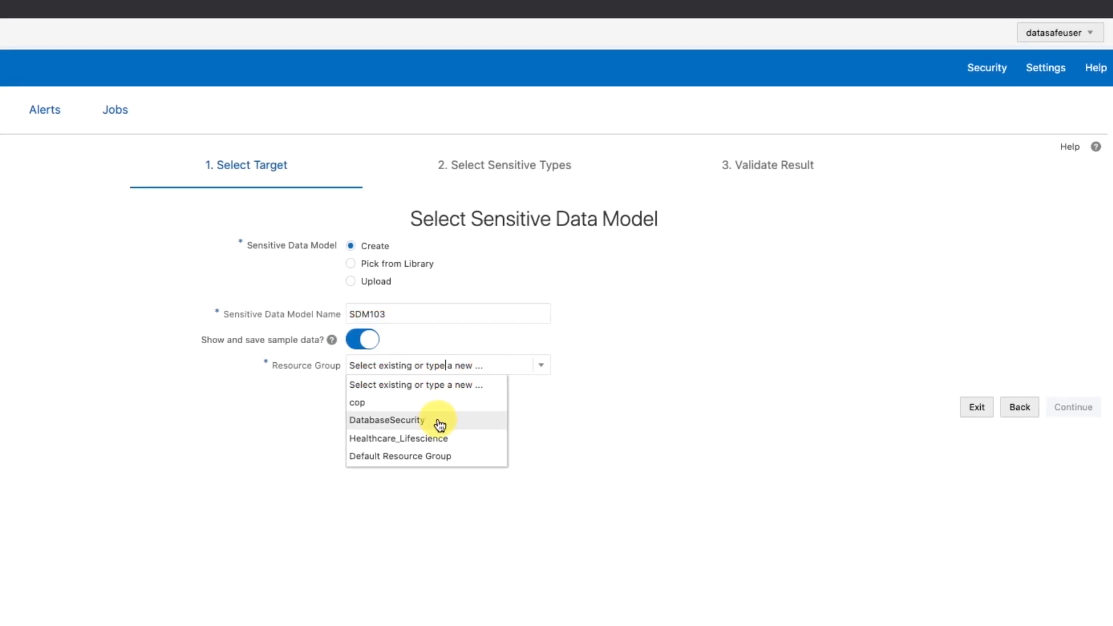
left_click(432, 456)
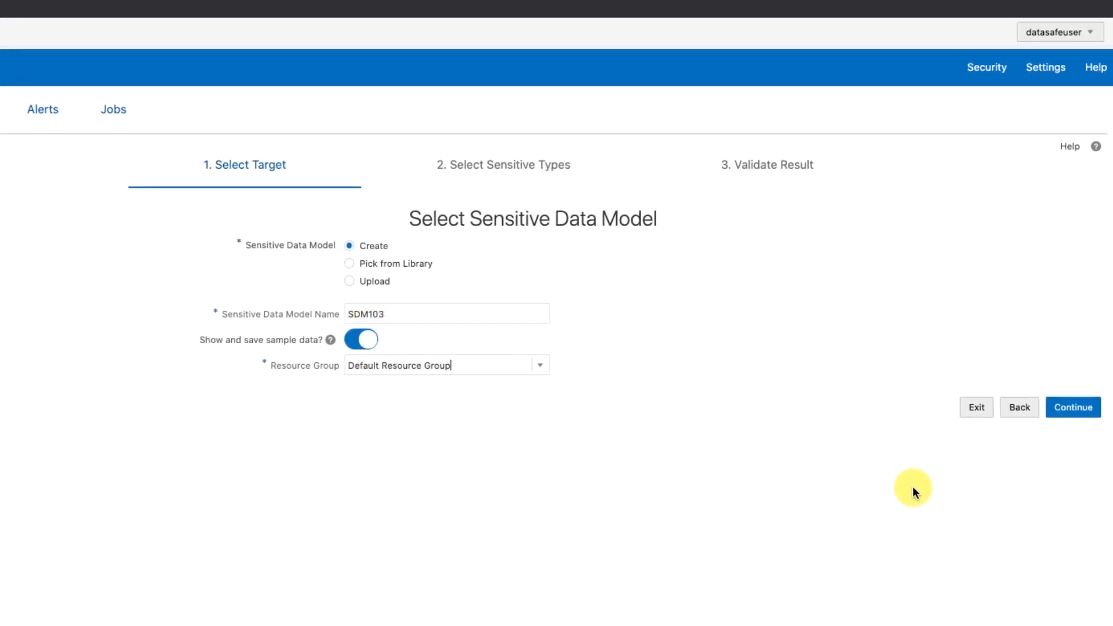
left_click(1075, 407)
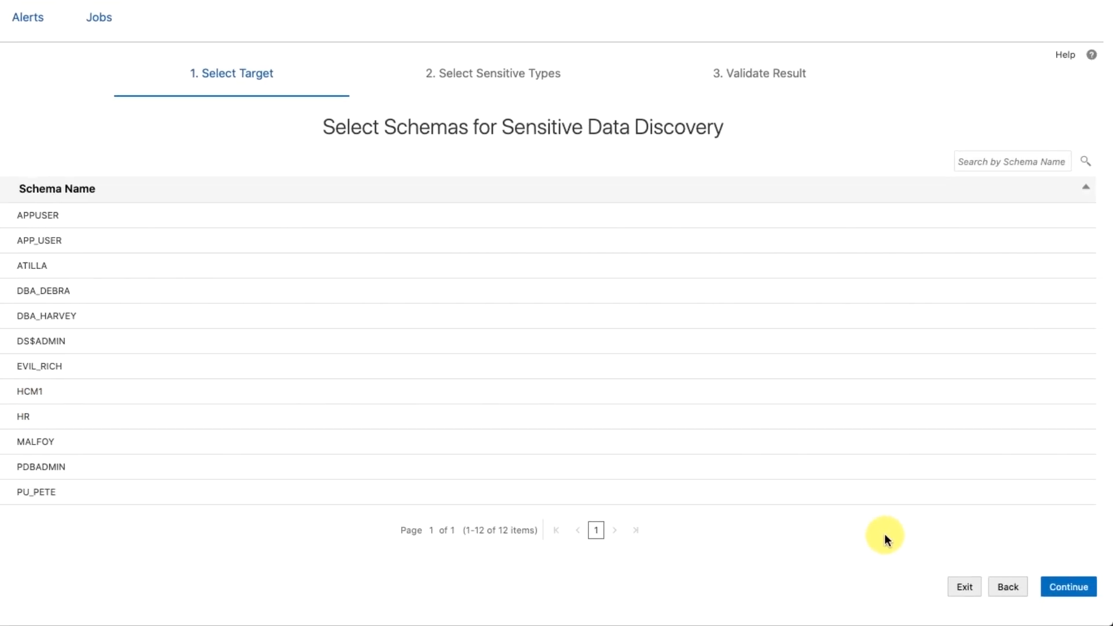
Step: Accept the schema selection and run discovery for all sensitive types, including non-dictionary referential relationships
left_click(1078, 587)
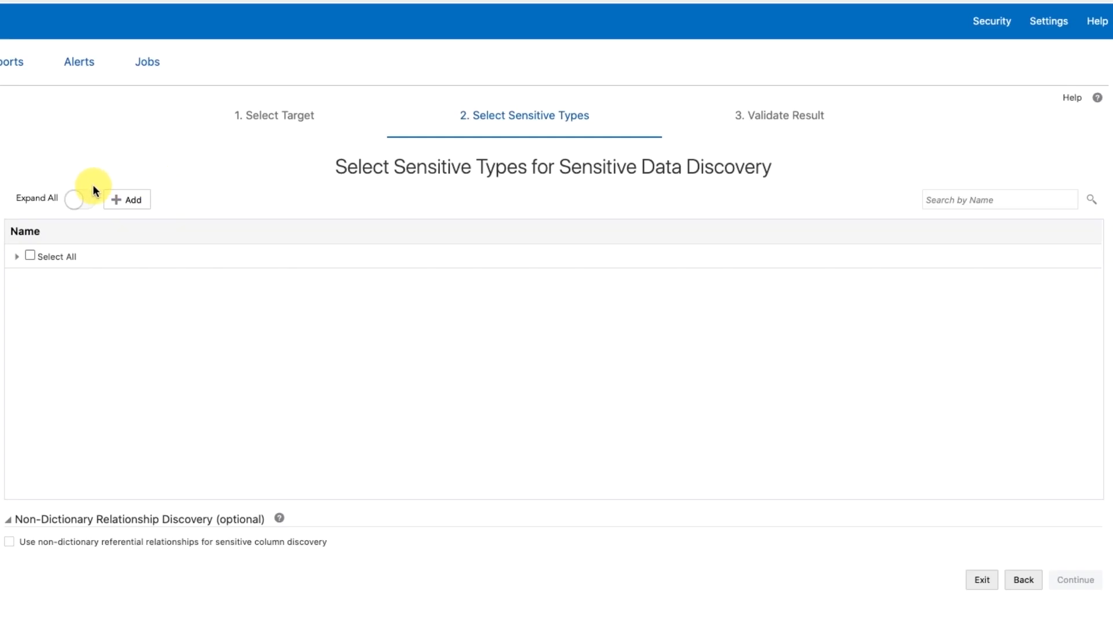
left_click(85, 197)
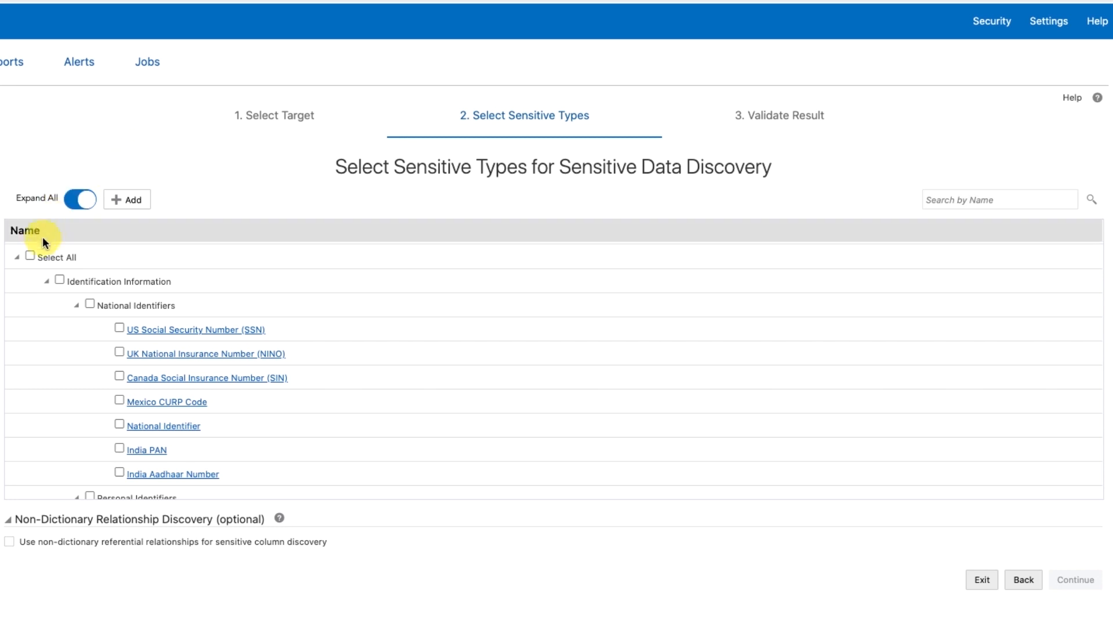
left_click(30, 255)
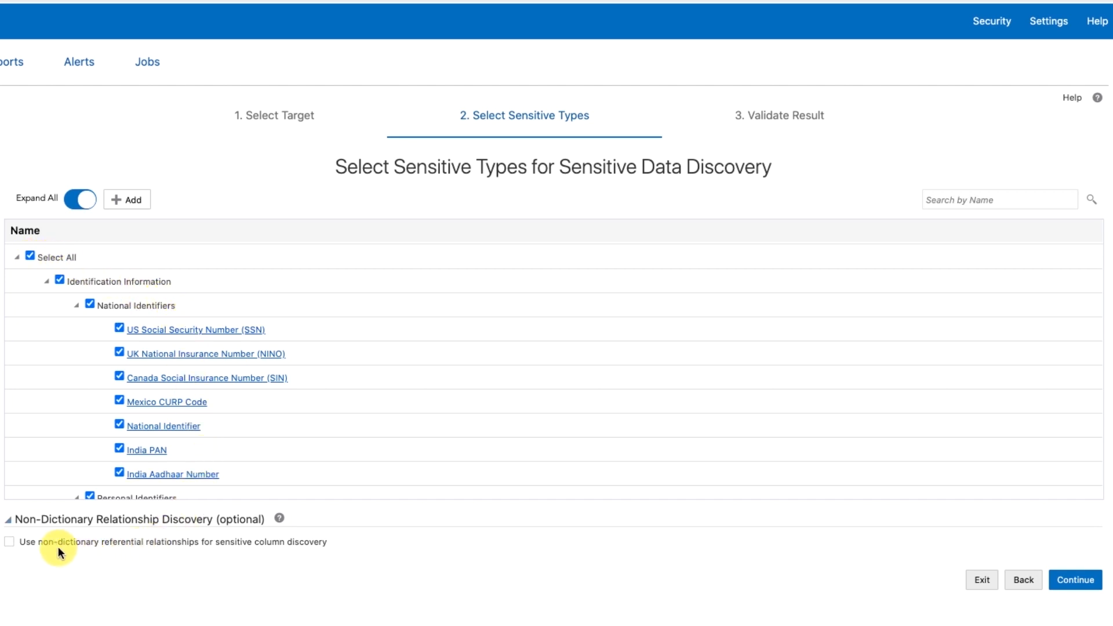
left_click(18, 548)
left_click(1075, 579)
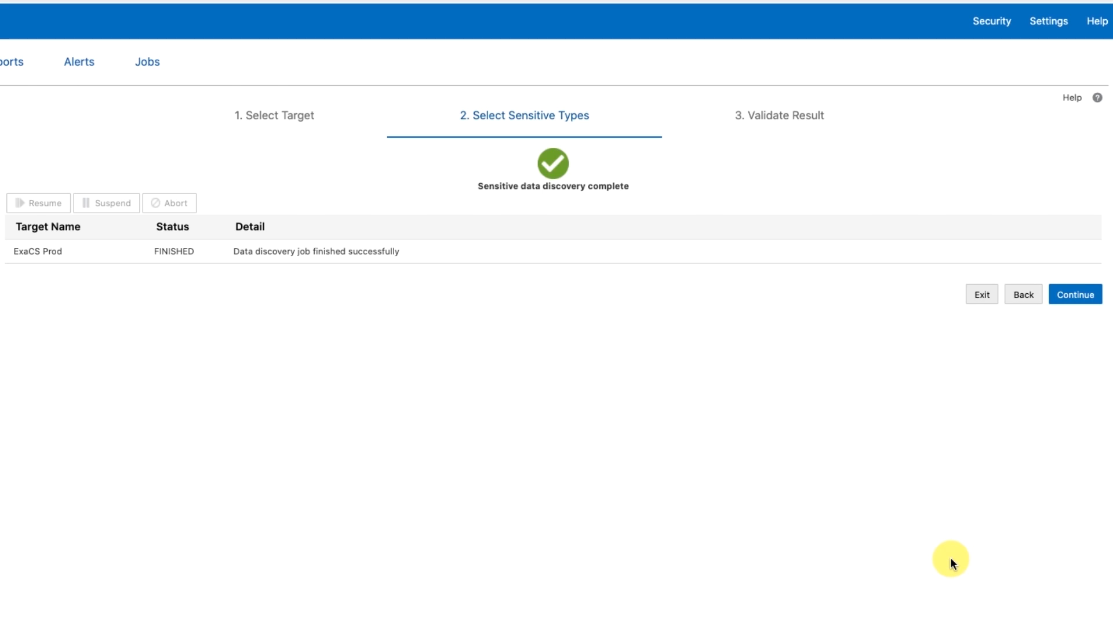
Step: Expand all the non-dictionary referential relationships under HCM1 and save them to the sensitive data model
left_click(1085, 296)
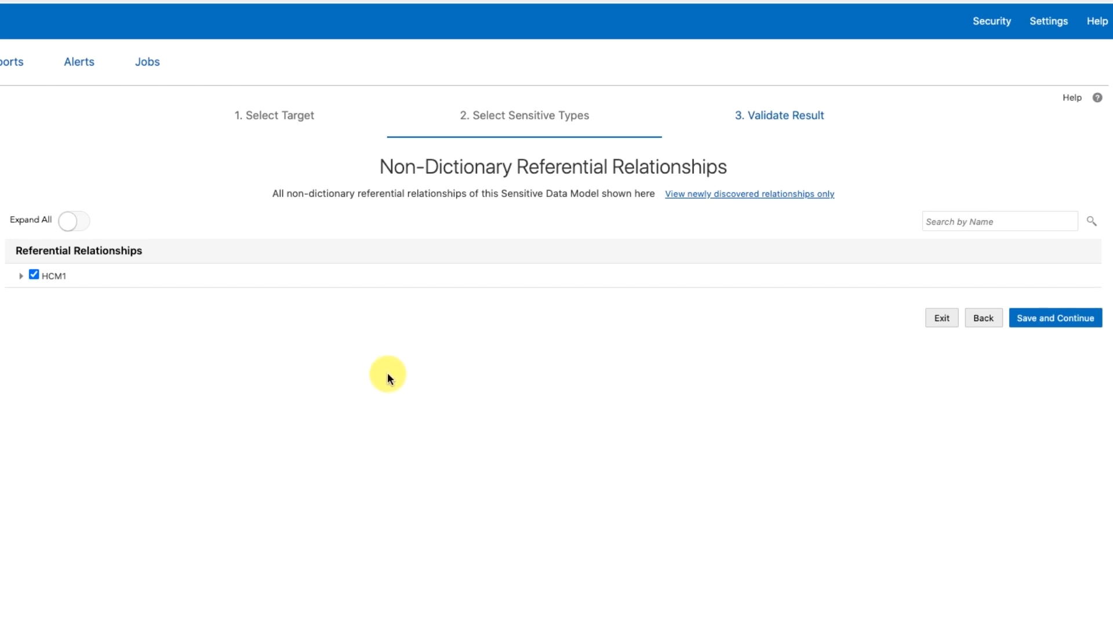
left_click(75, 223)
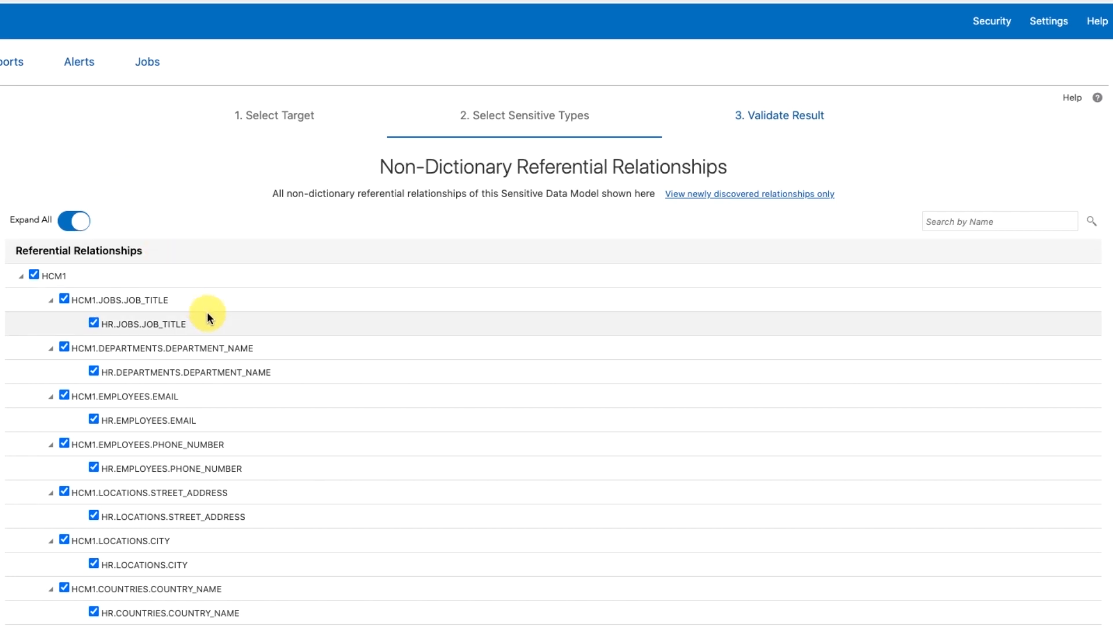
scroll(474, 308, "down", 3)
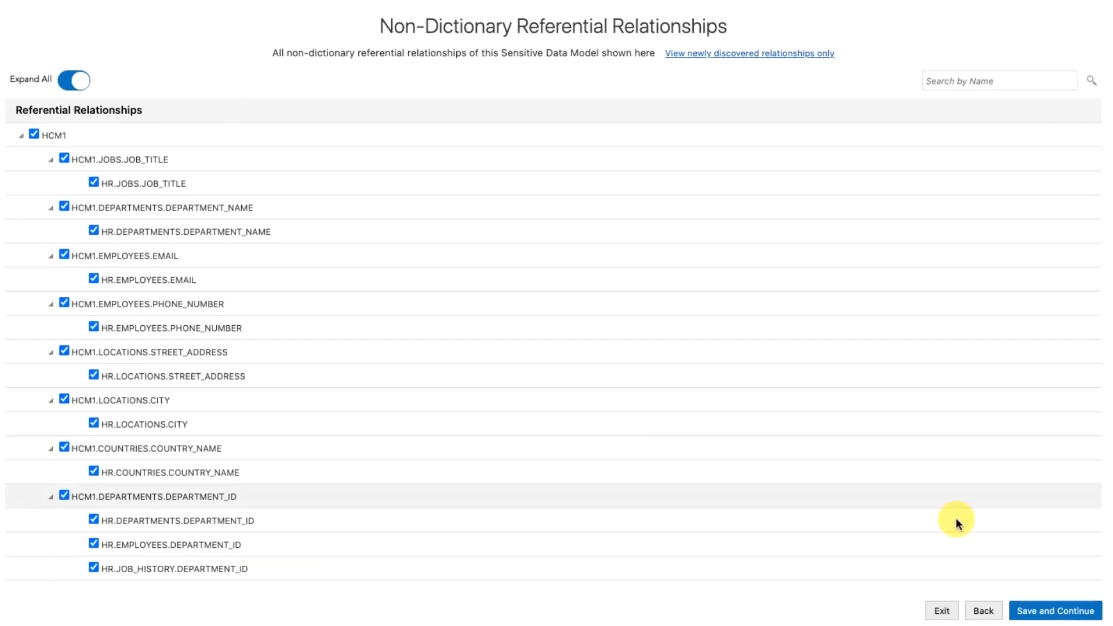
left_click(1044, 613)
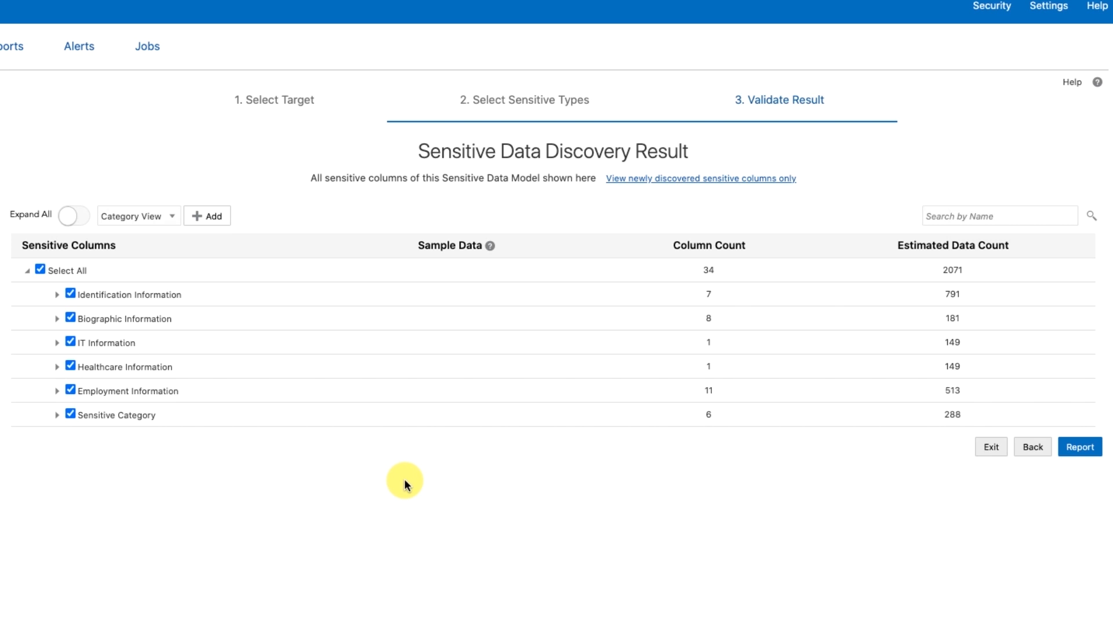
Step: Expand all discovered sensitive columns and switch the discovery result to Schema View
left_click(78, 218)
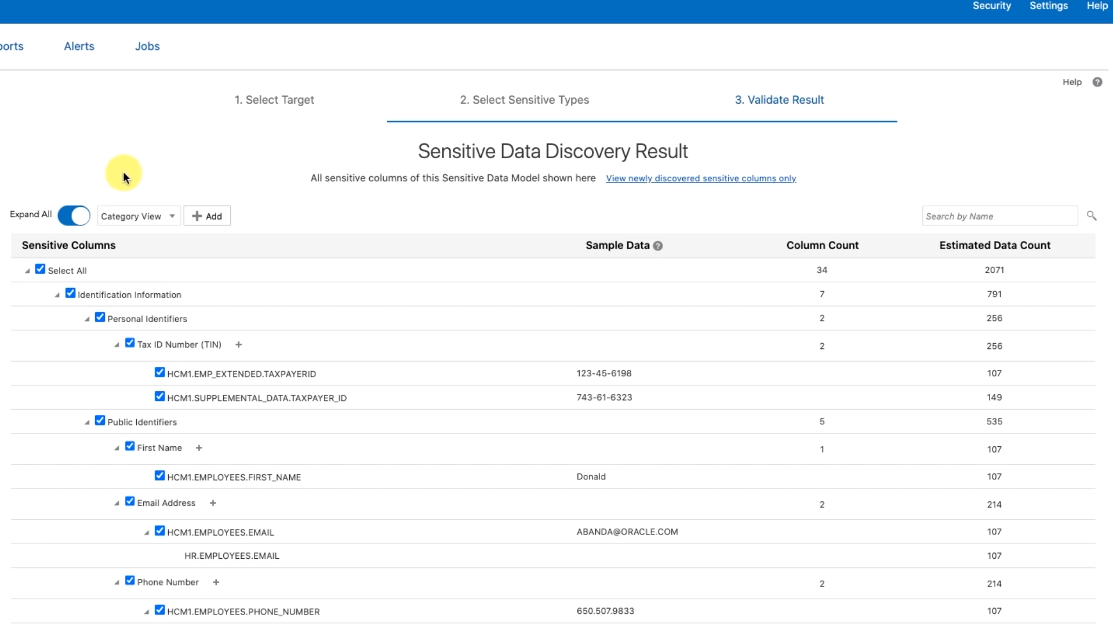
left_click(160, 217)
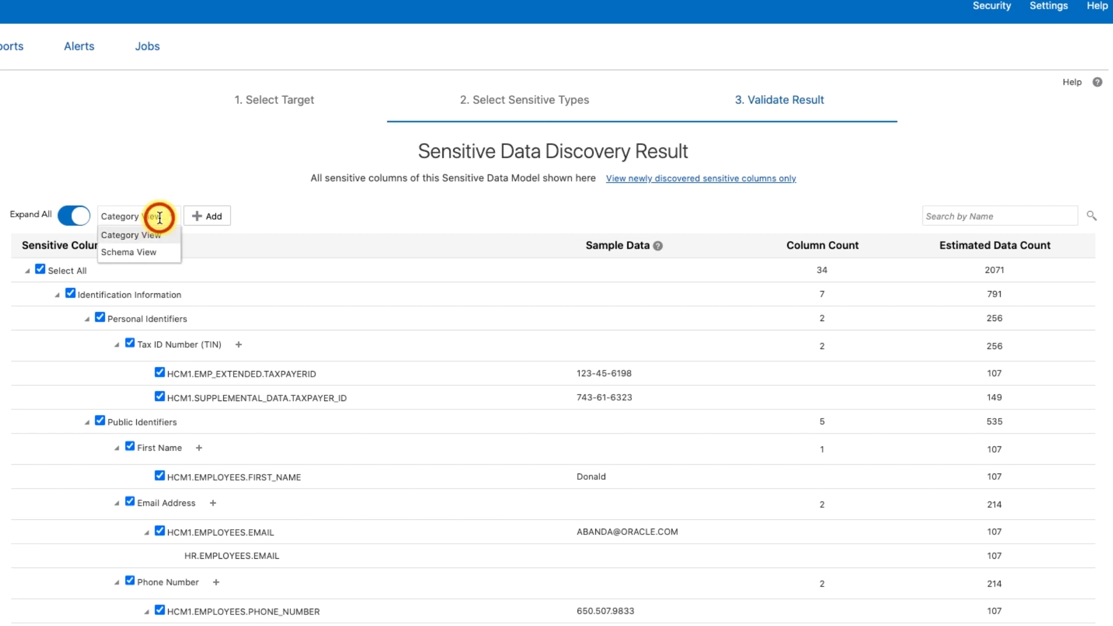
left_click(145, 252)
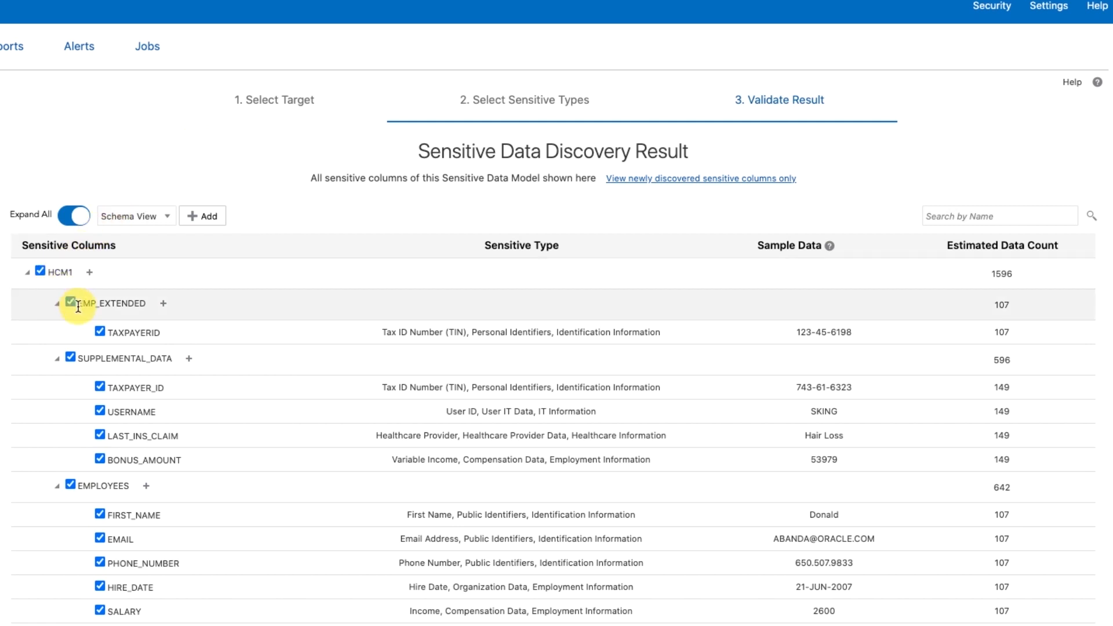
Step: Exclude the TAXPAYERID column of EMP_EXTENDED and reselect all columns of the HCM1 schema
left_click(99, 331)
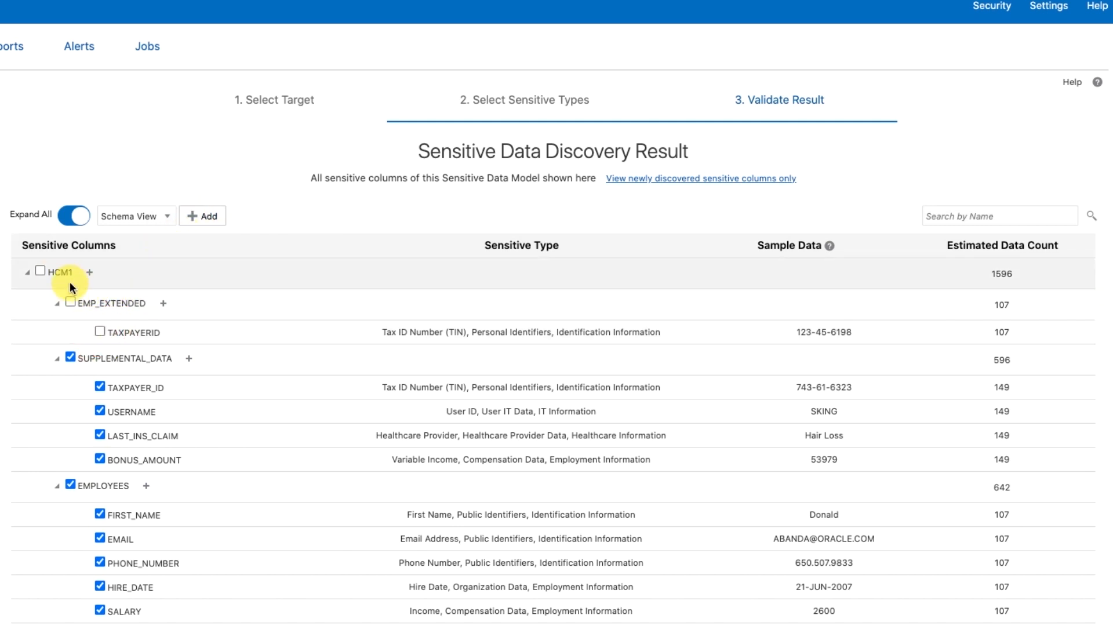
left_click(39, 271)
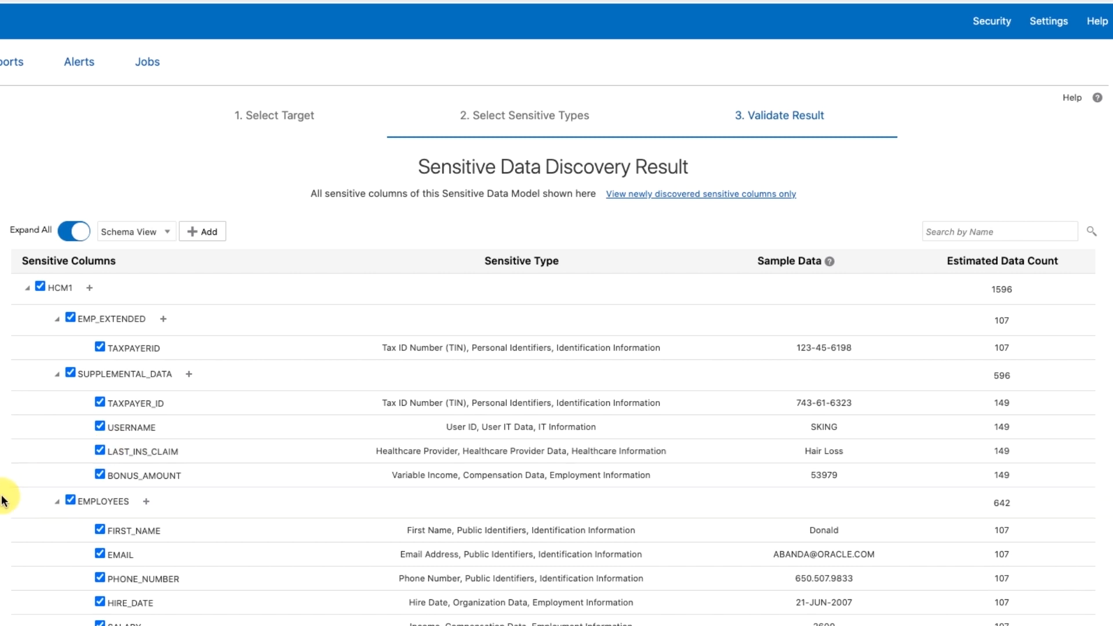
Step: Exclude the LAST_INS_CLAIM column of the SUPPLEMENTAL_DATA table from the sensitive data model
scroll(1, 502, "down", 2)
scroll(1, 502, "down", 3)
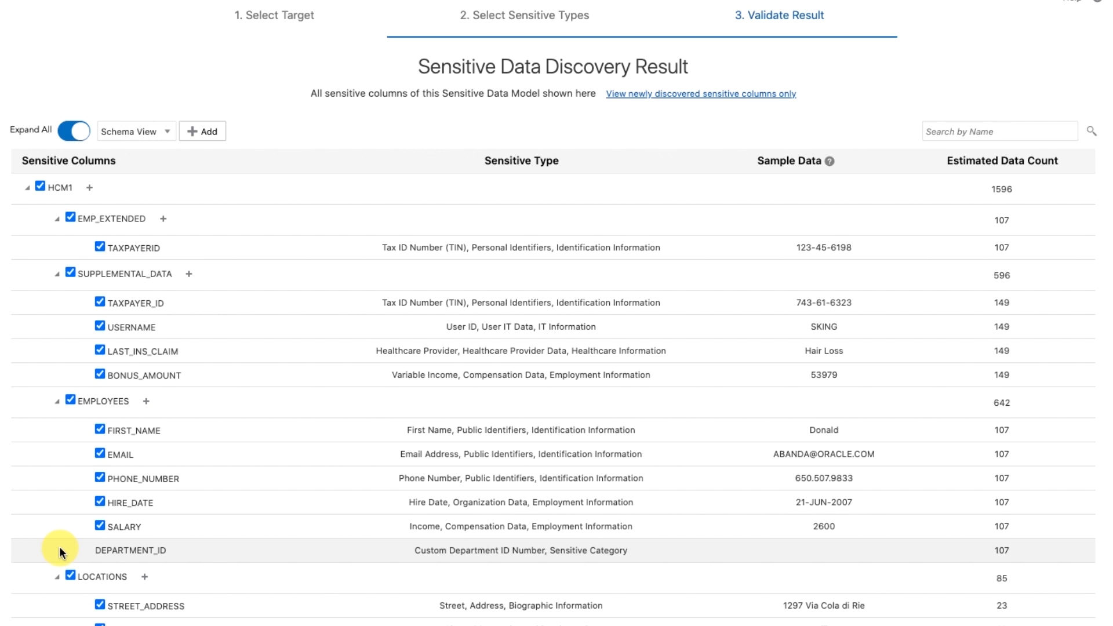
scroll(556, 313, "up", 4)
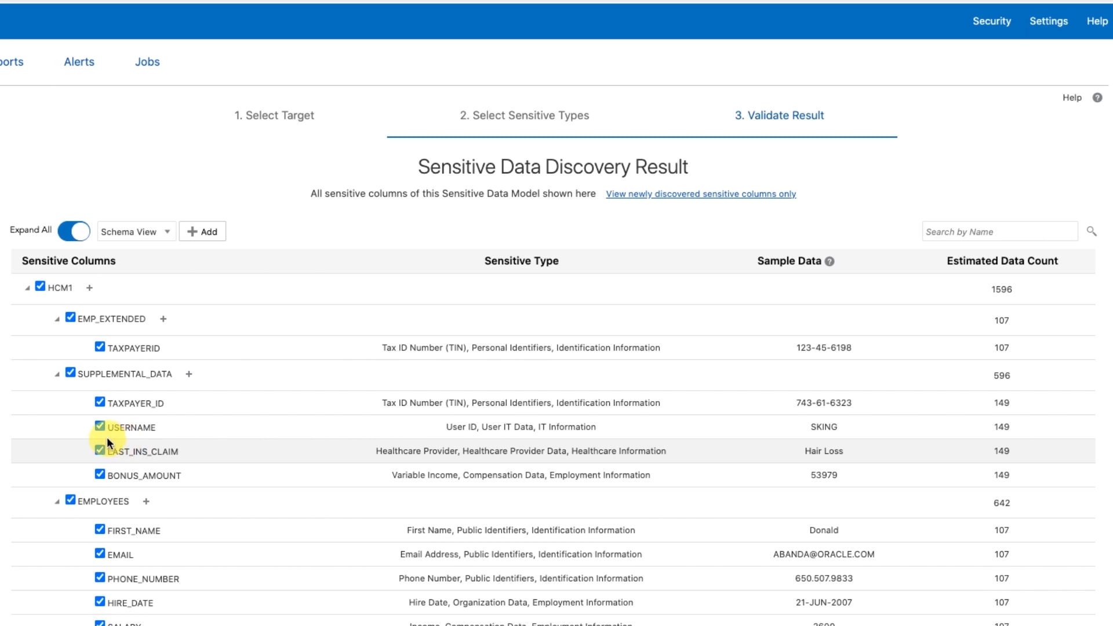
left_click(100, 450)
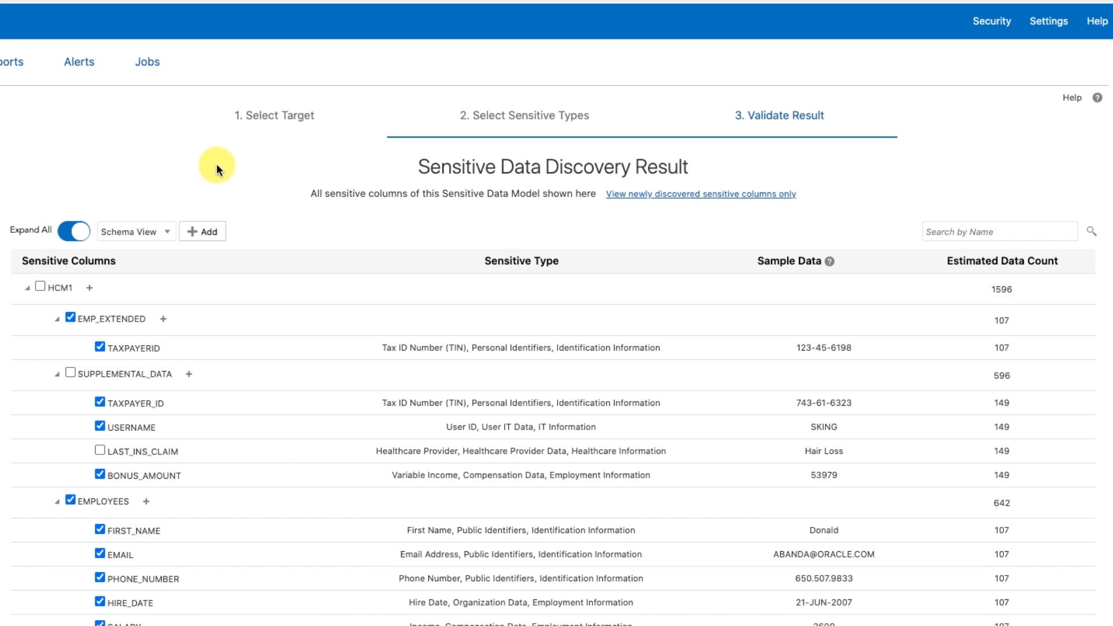
Step: Return to the sensitive types, turn off non-dictionary referential relationships, and rerun the discovery through to its result
scroll(217, 164, "down", 5)
scroll(216, 163, "down", 15)
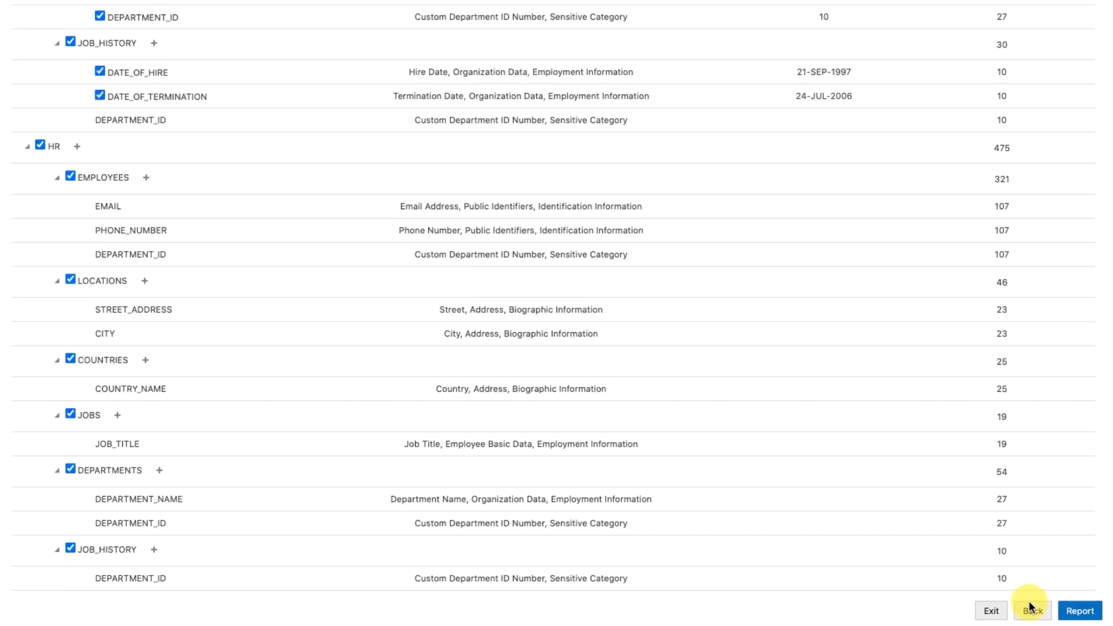
left_click(1030, 610)
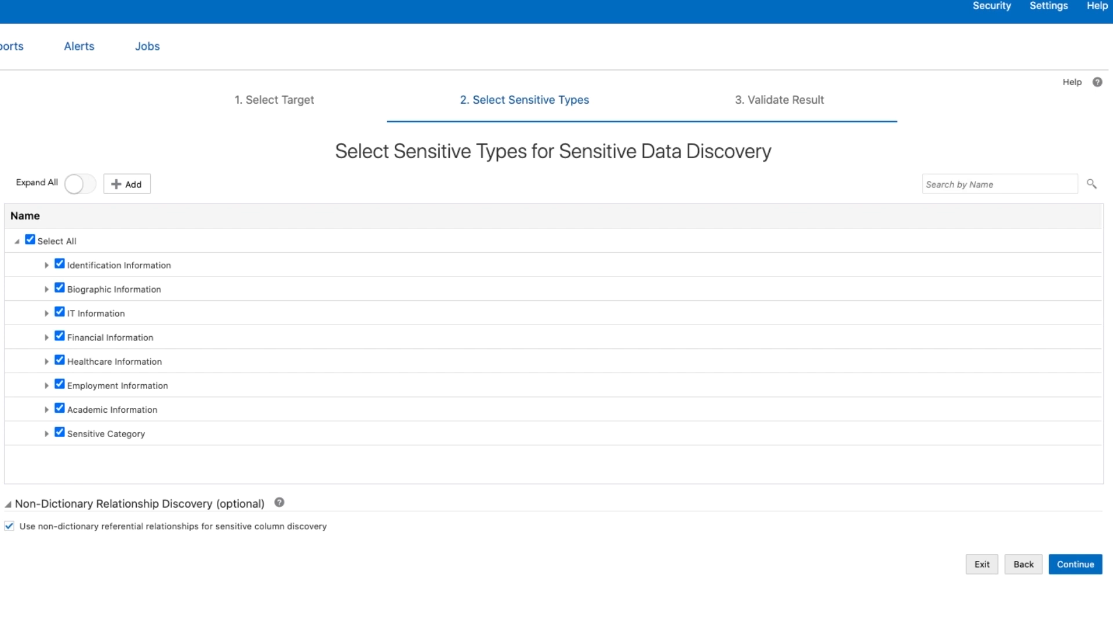
left_click(10, 529)
left_click(1077, 570)
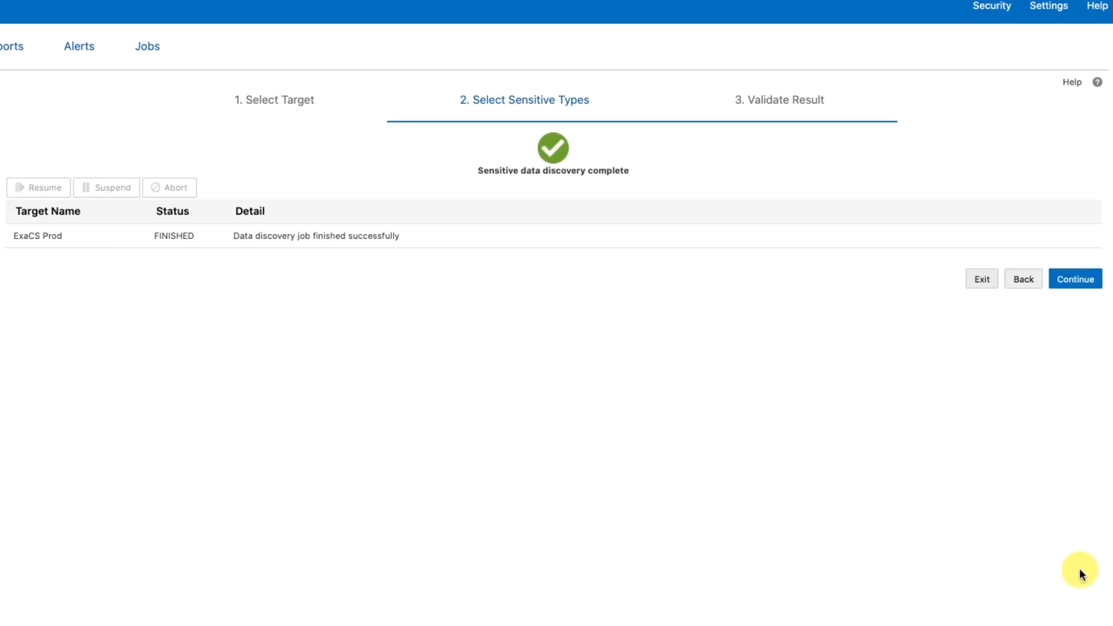
left_click(1077, 279)
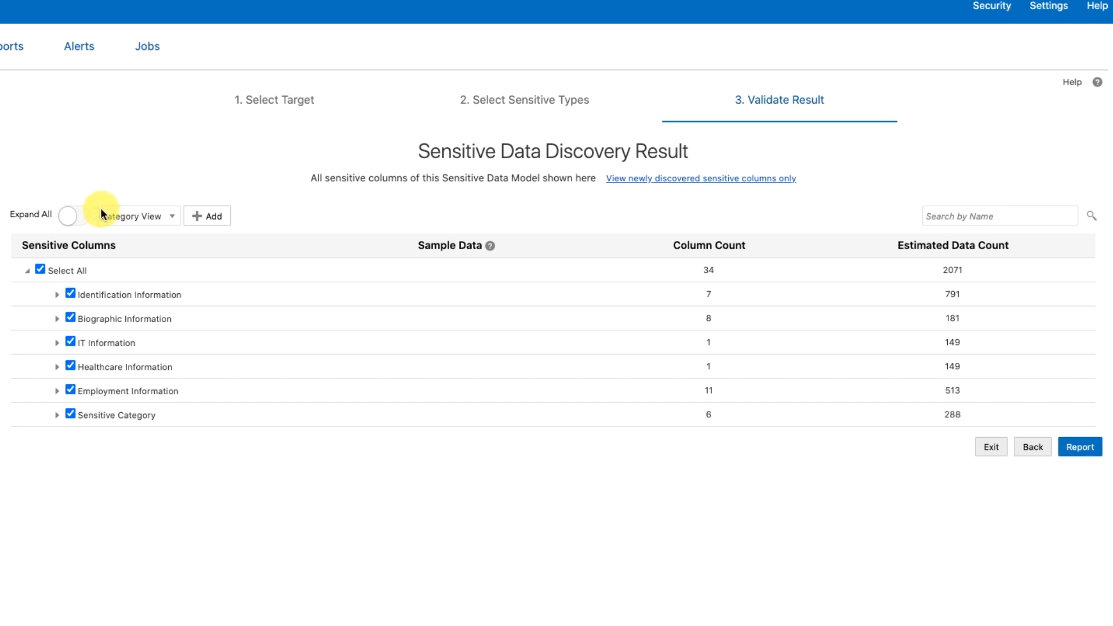
Step: Expand the discovery result, view only the newly discovered sensitive columns, and return to all sensitive columns
left_click(79, 213)
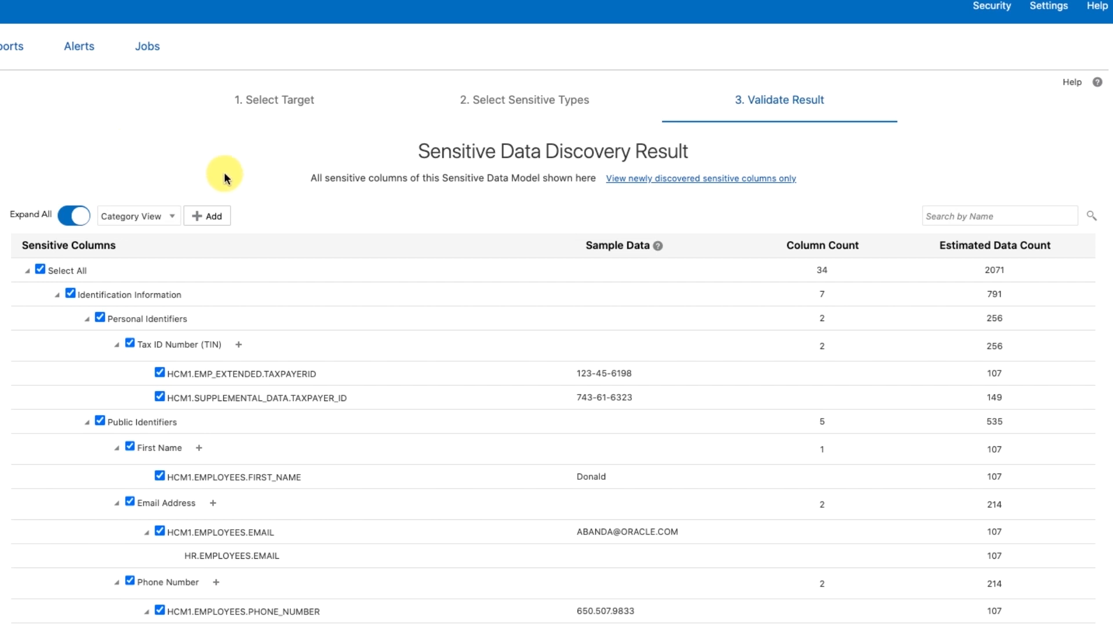
left_click(680, 180)
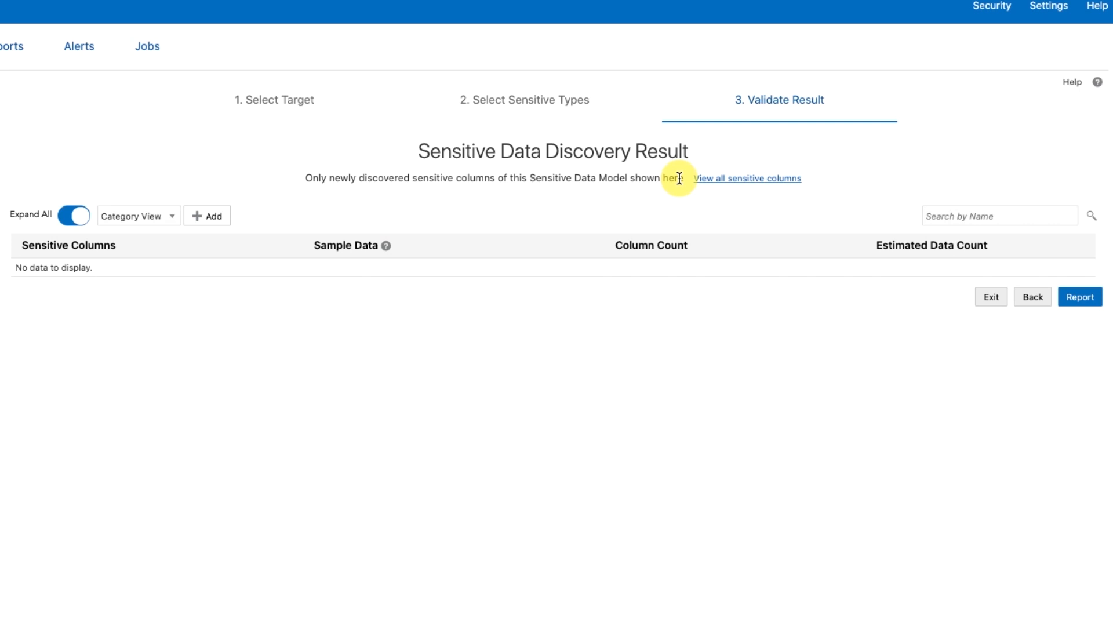
left_click(698, 179)
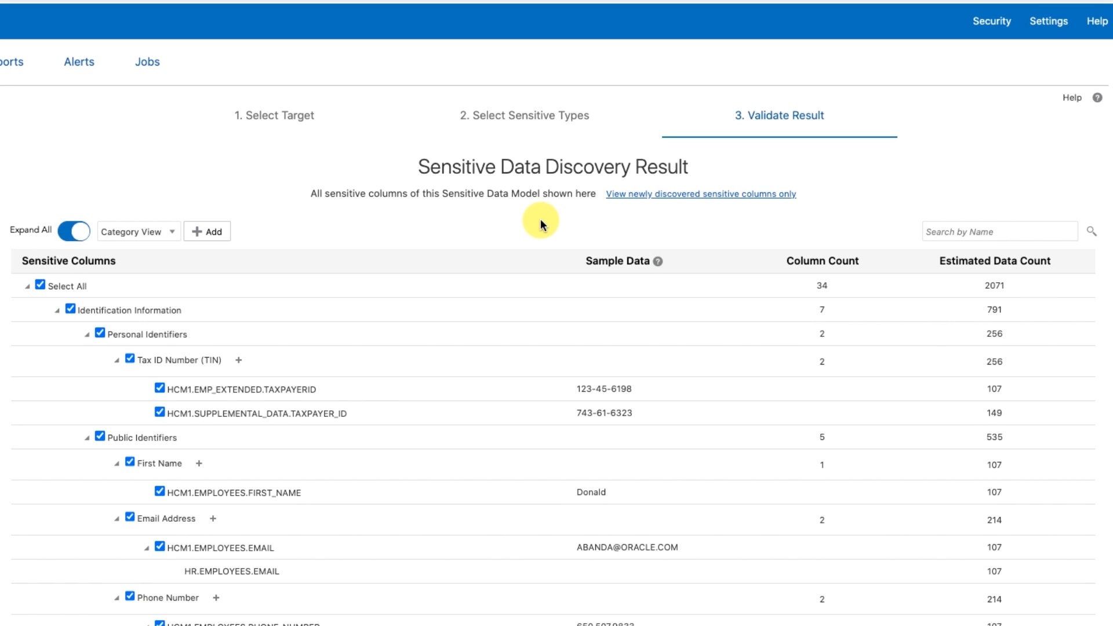
Step: Review the full list of sensitive columns by category and open the discovery report
scroll(540, 220, "down", 20)
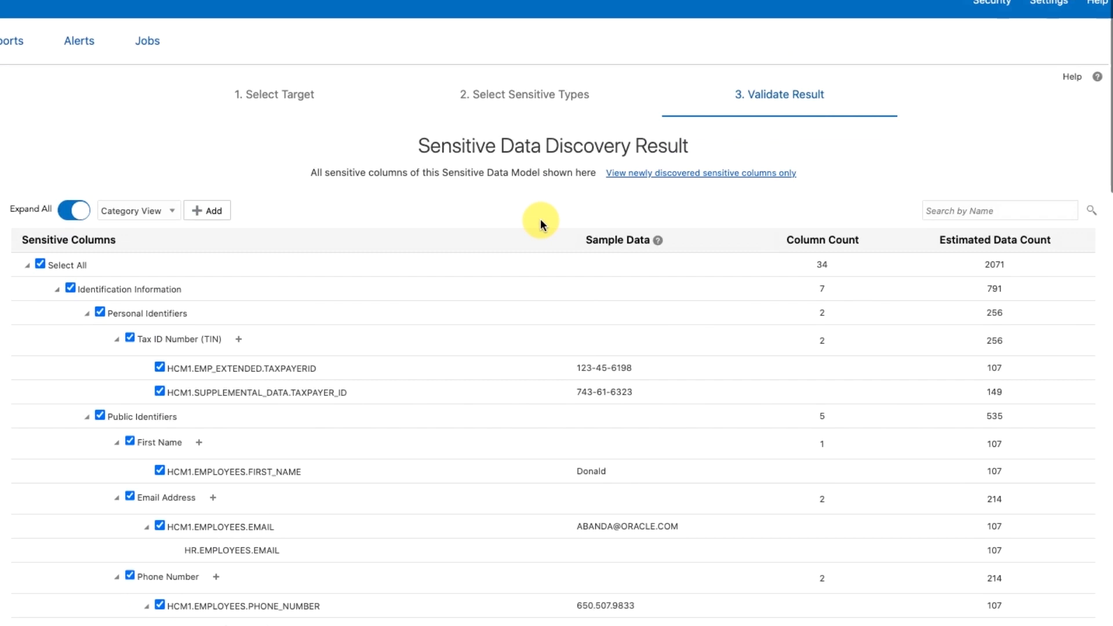
scroll(540, 223, "down", 5)
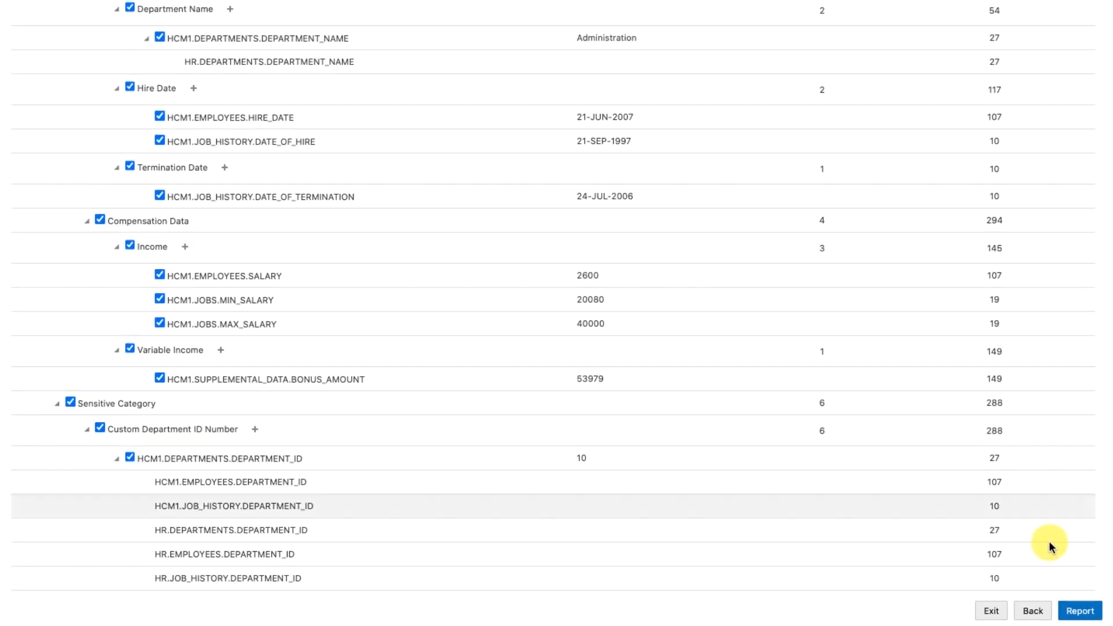
left_click(1077, 610)
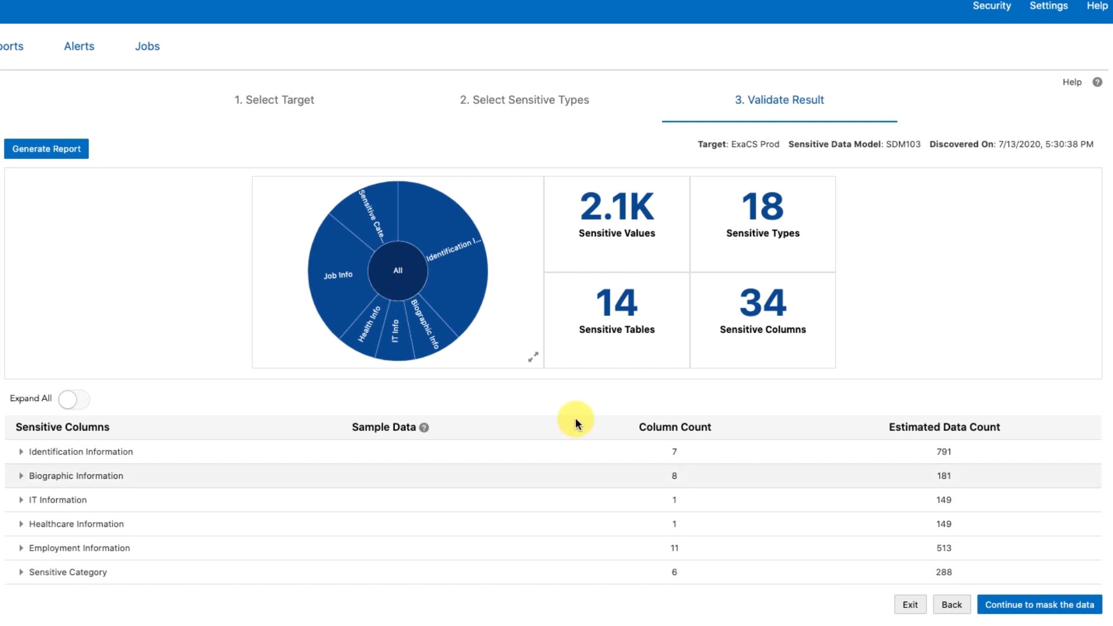
Step: Drill into Identification Information in the discovery chart, collapse it again, and view the whole chart enlarged before closing that view
mouse_move(455, 262)
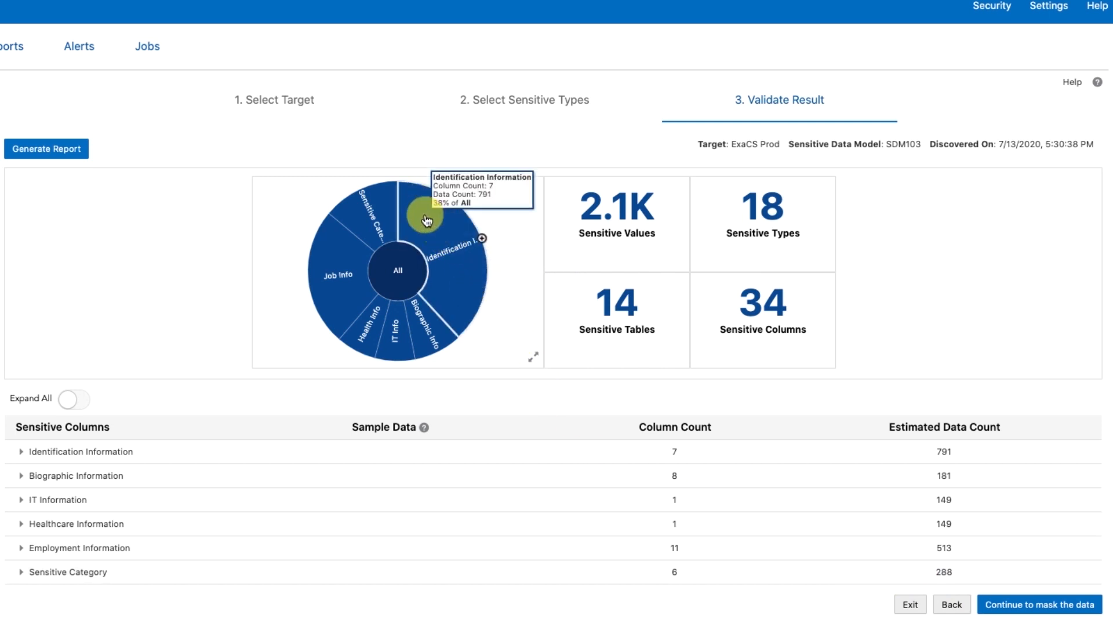
left_click(481, 241)
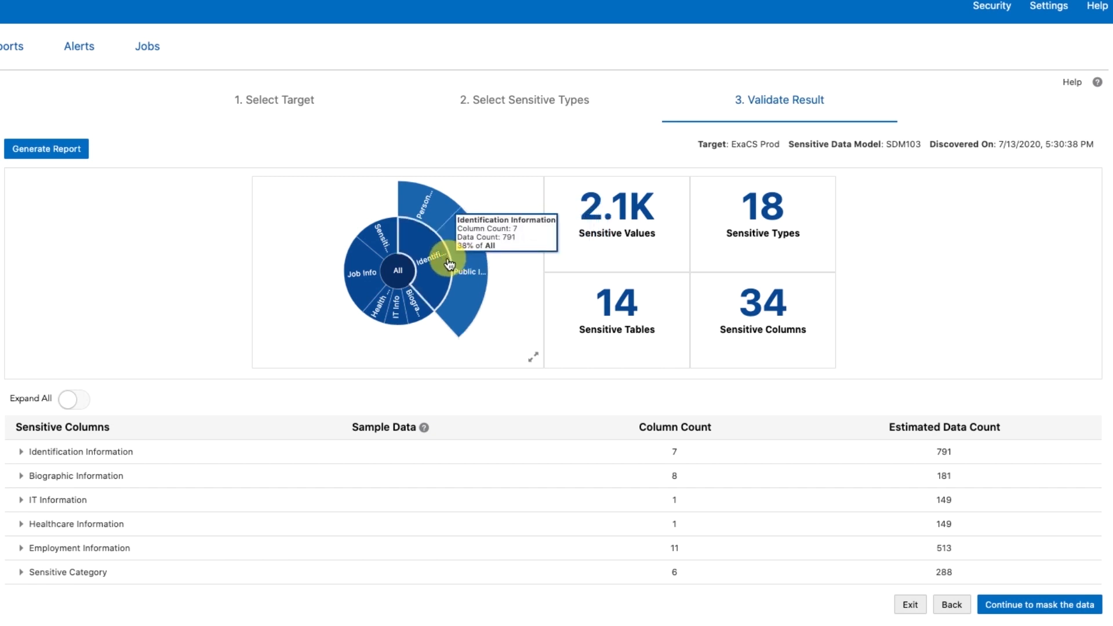
left_click(448, 255)
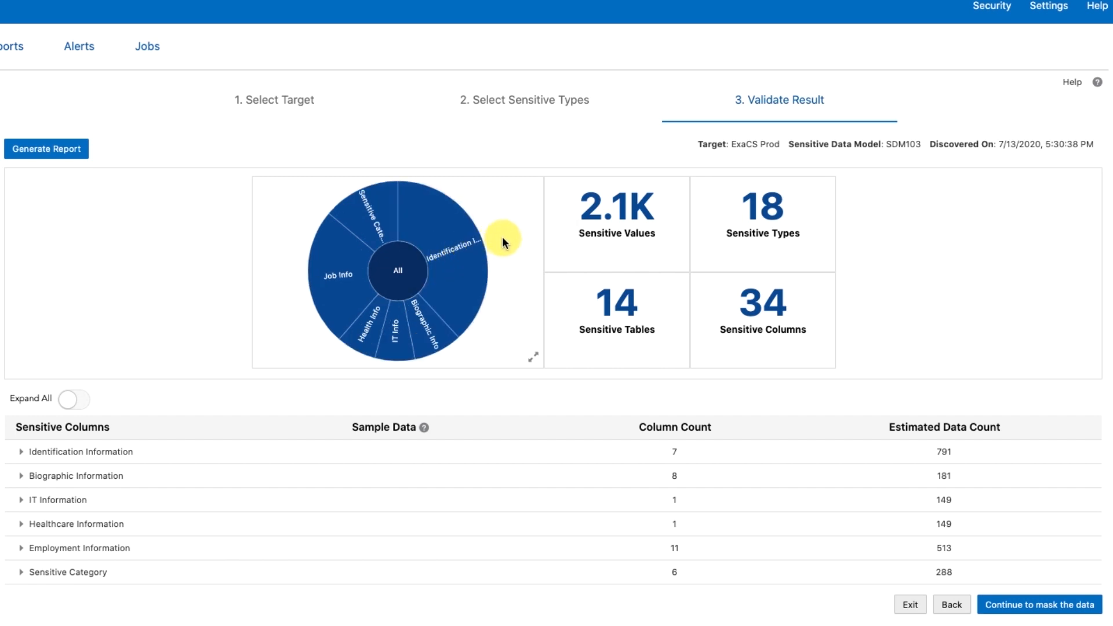
left_click(532, 356)
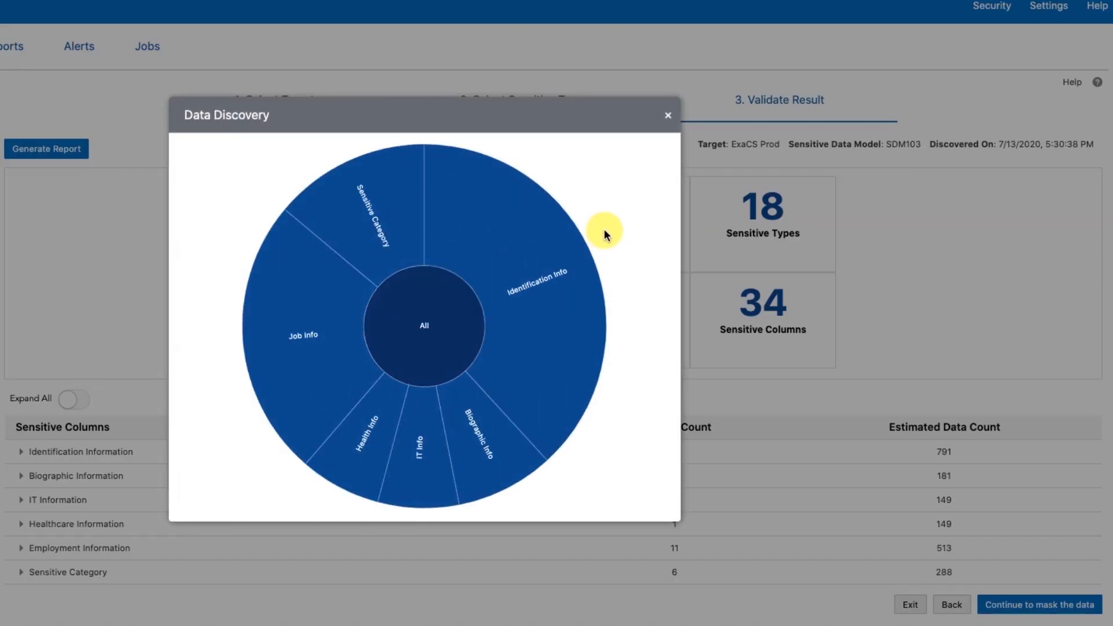
left_click(664, 120)
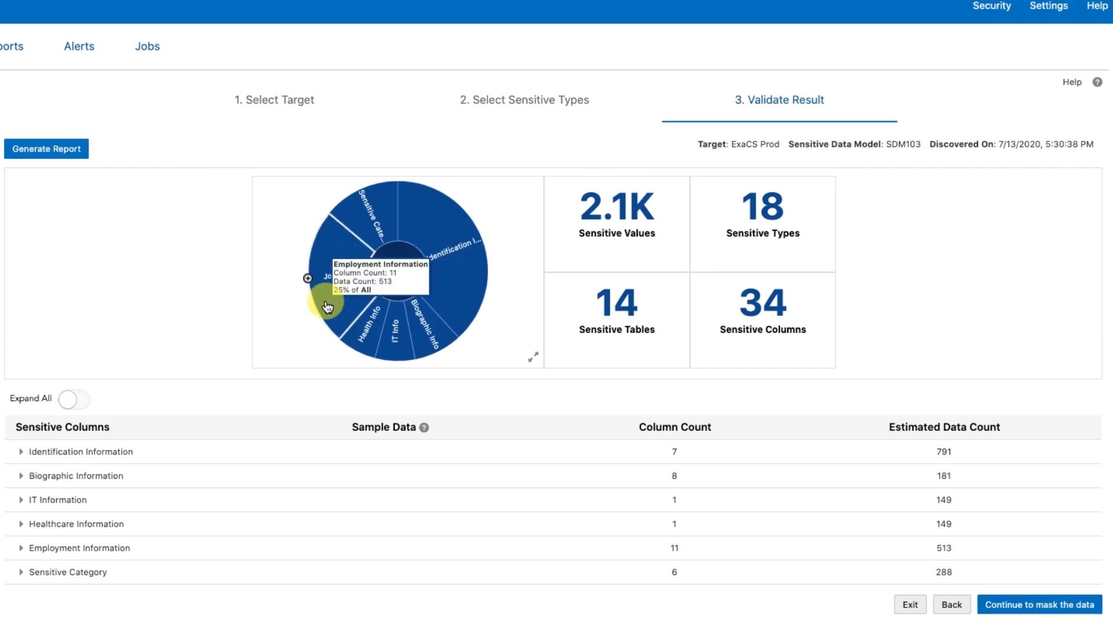
Step: Expand all categories of sensitive columns, review the list through Custom Department ID Number, and exit the discovery wizard
left_click(81, 401)
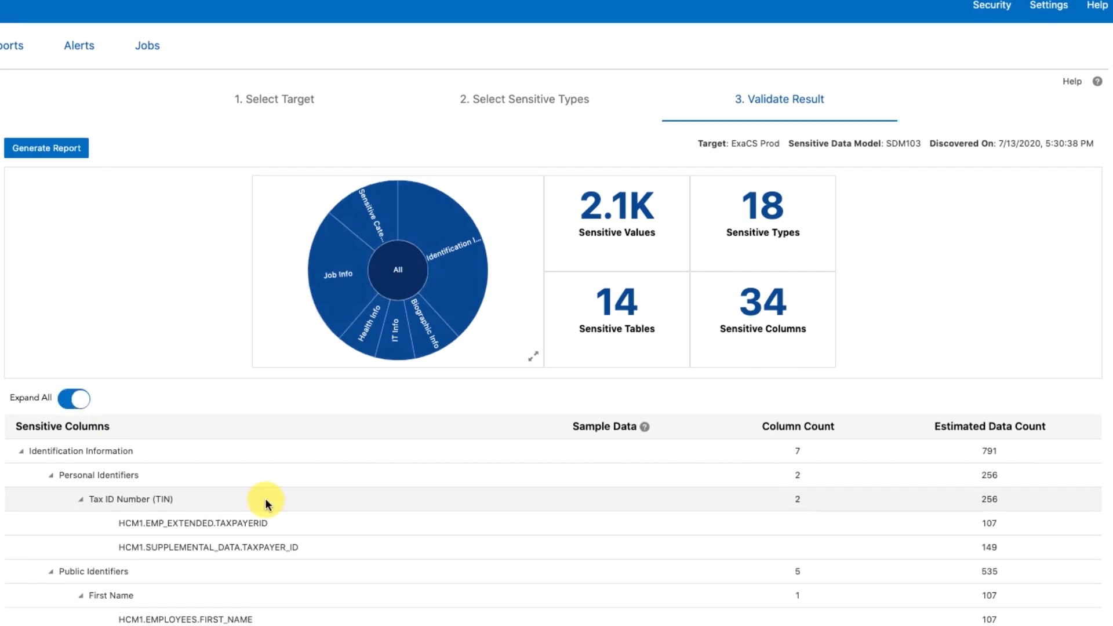
scroll(265, 498, "down", 5)
scroll(265, 498, "down", 18)
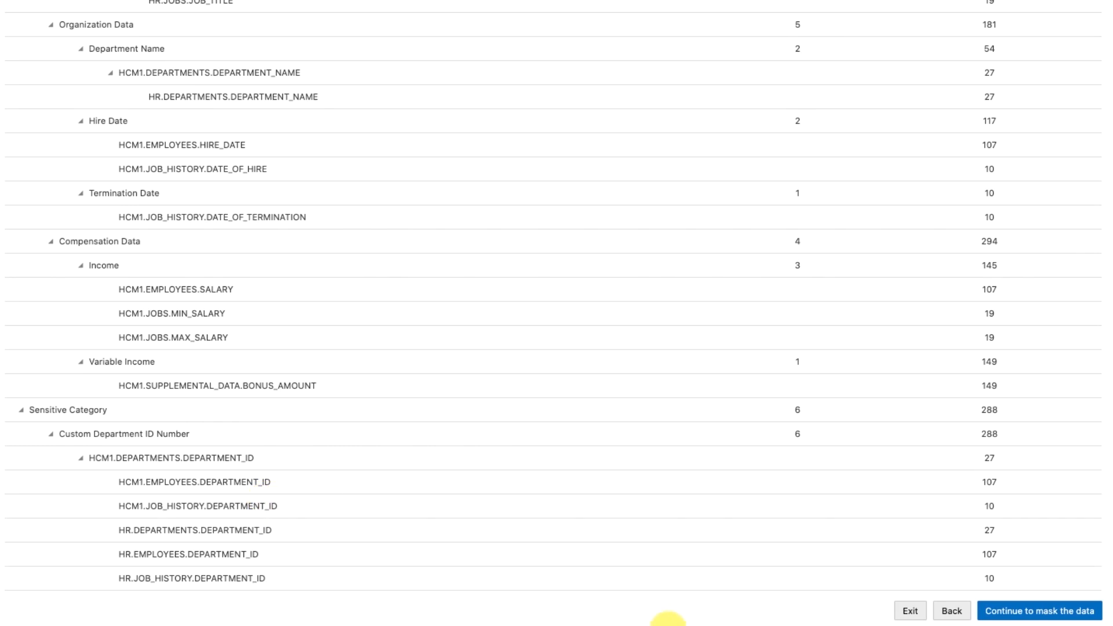
left_click(910, 611)
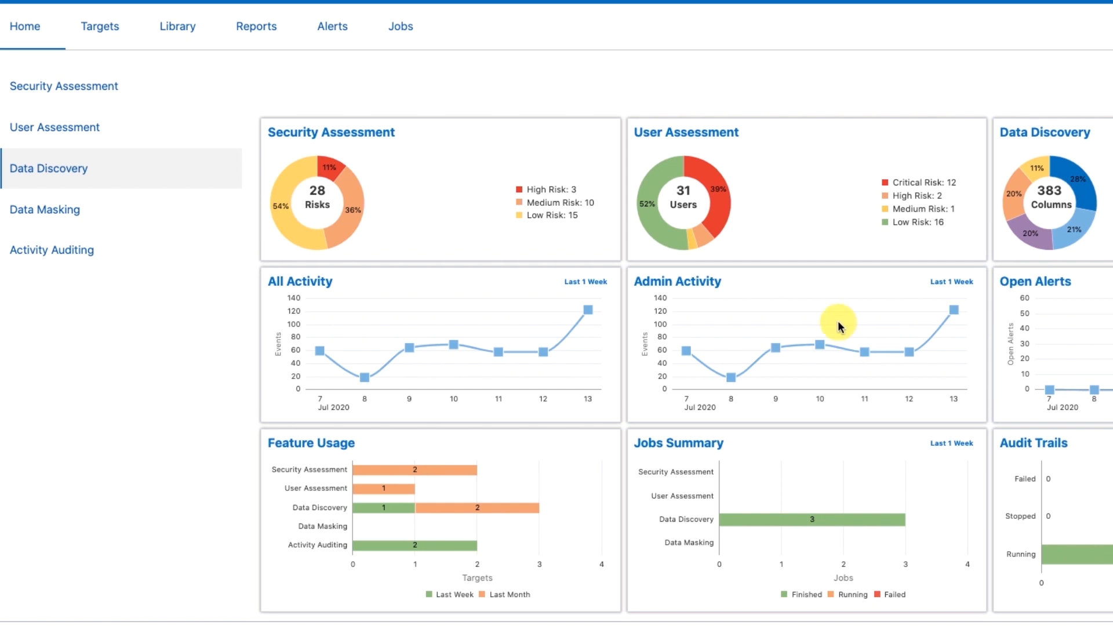
Step: Open the Data Discovery report of the SDM103 sensitive data model for the ExaCS Prod target from the reports
left_click(257, 31)
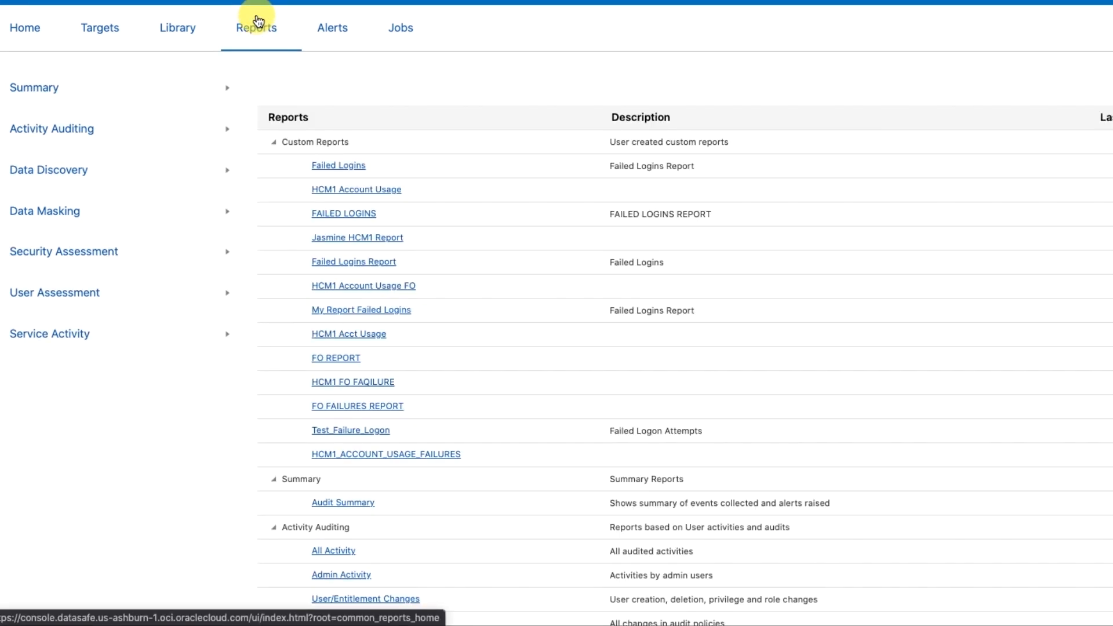
left_click(204, 183)
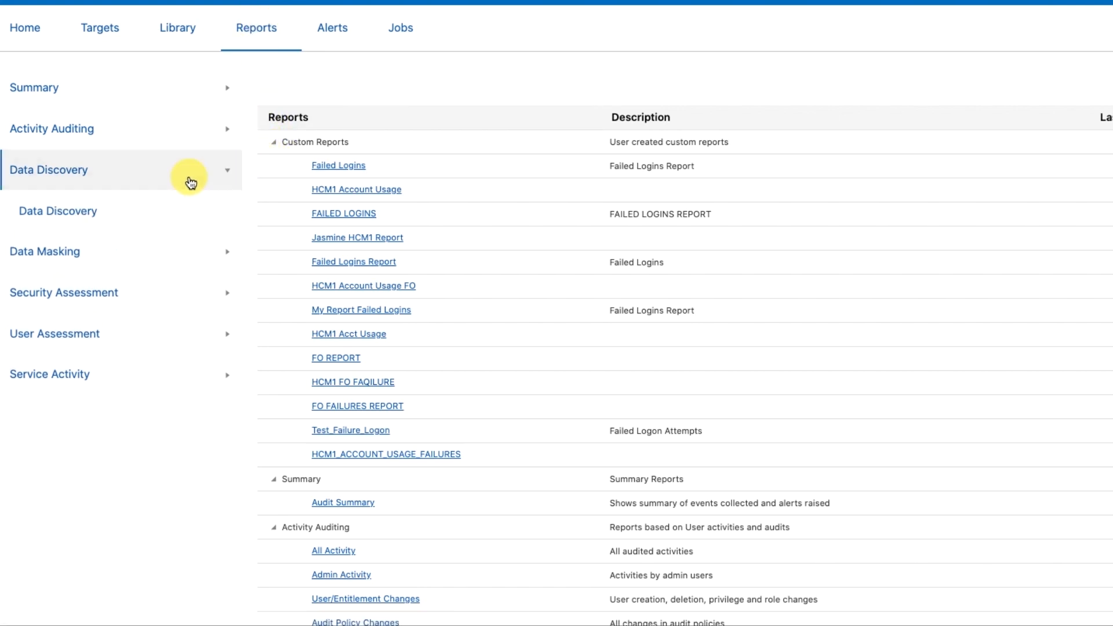
left_click(144, 212)
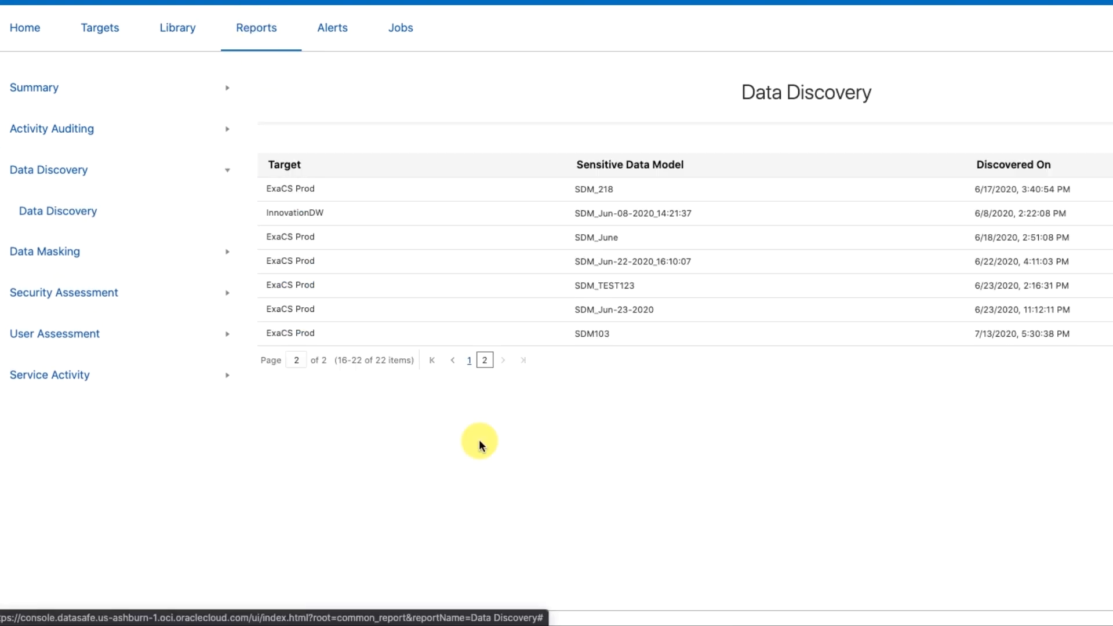
left_click(288, 331)
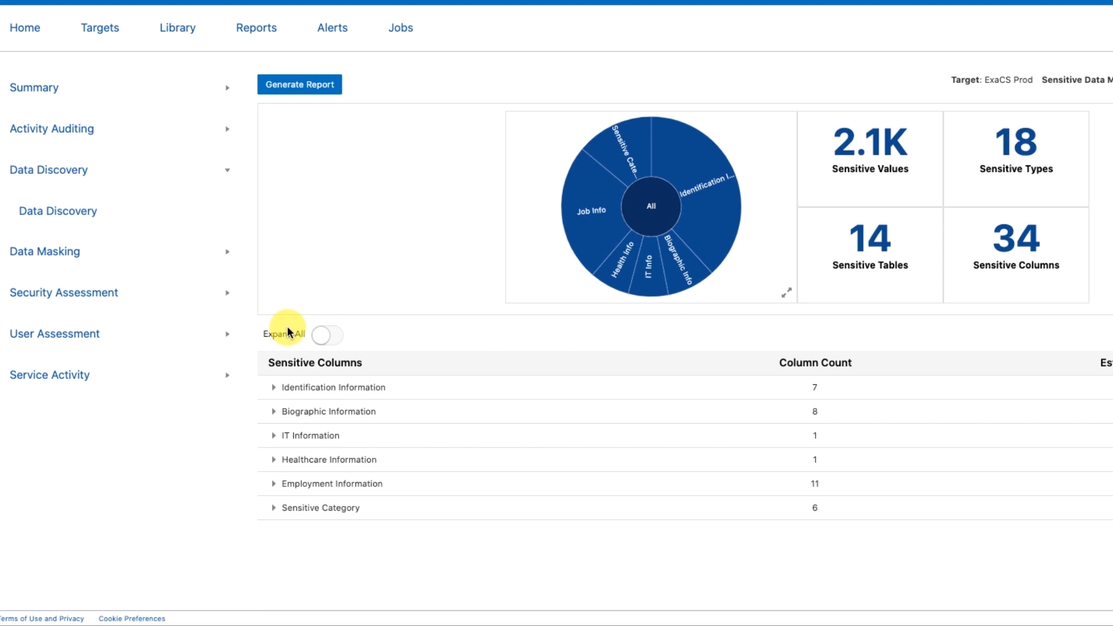
Step: Open the SDM103 sensitive data model from the library to view its sensitive column categories
left_click(194, 40)
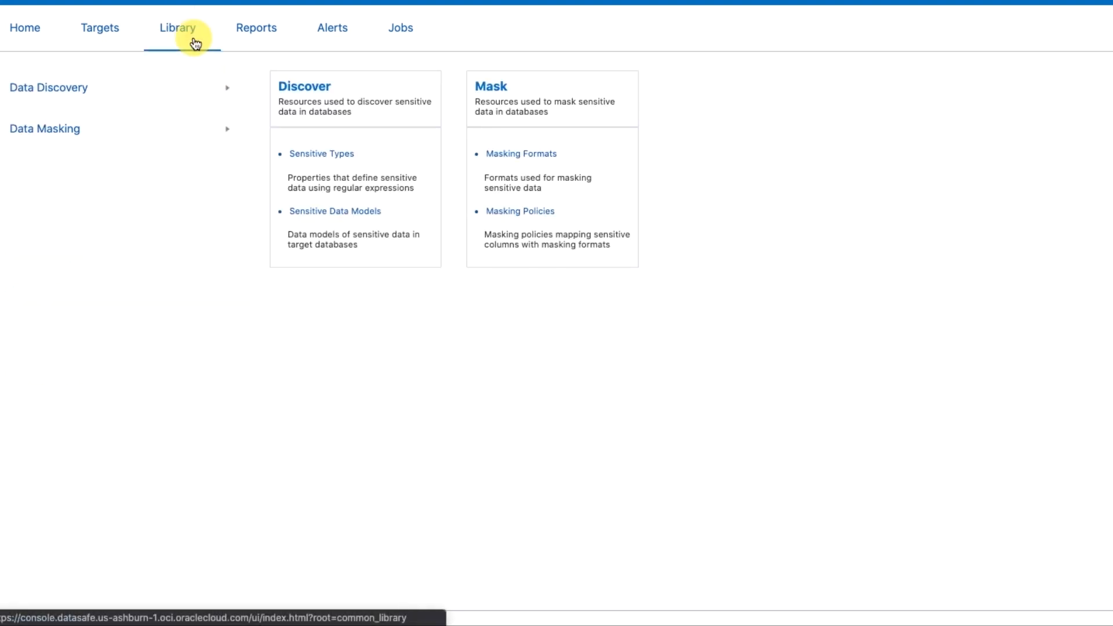
left_click(301, 210)
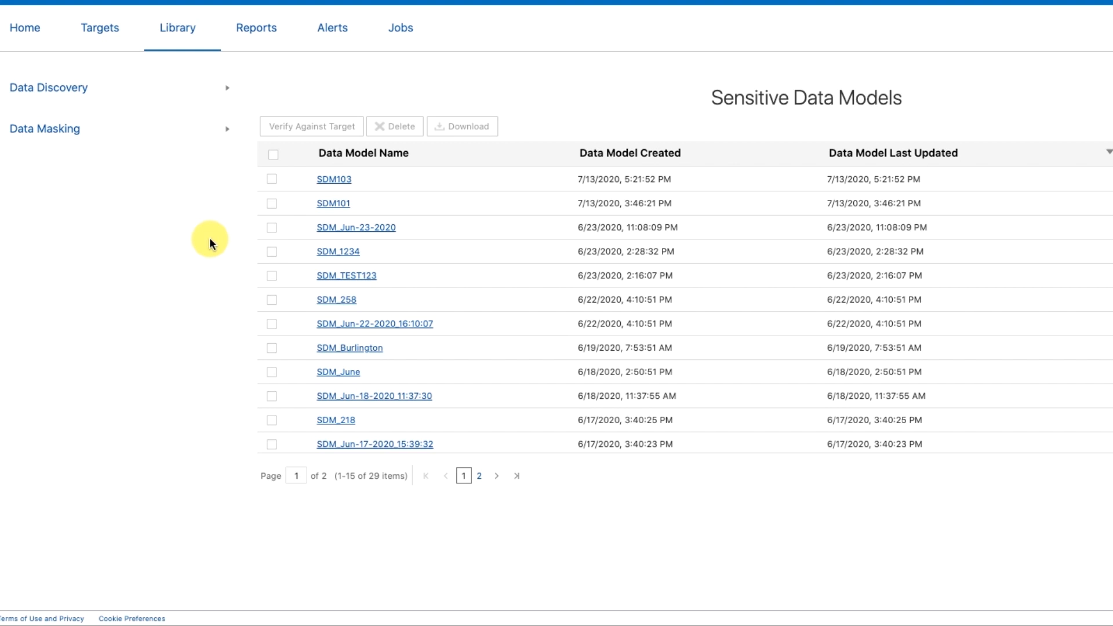
left_click(337, 178)
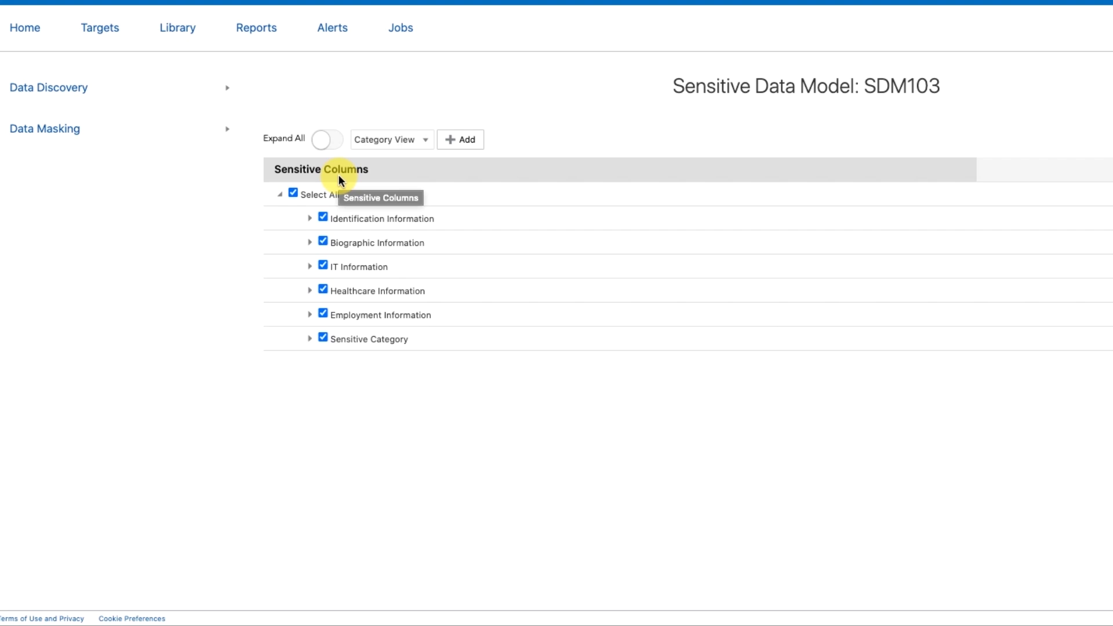
Step: Return to the library's list of sensitive data models and download the SDM103 model
left_click(180, 32)
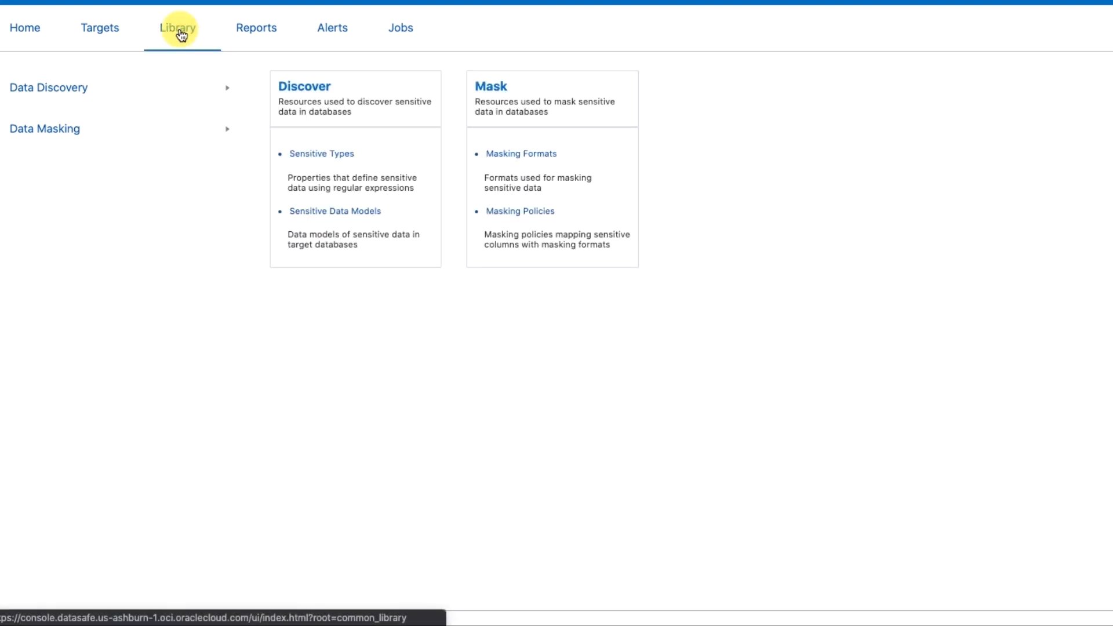
left_click(332, 211)
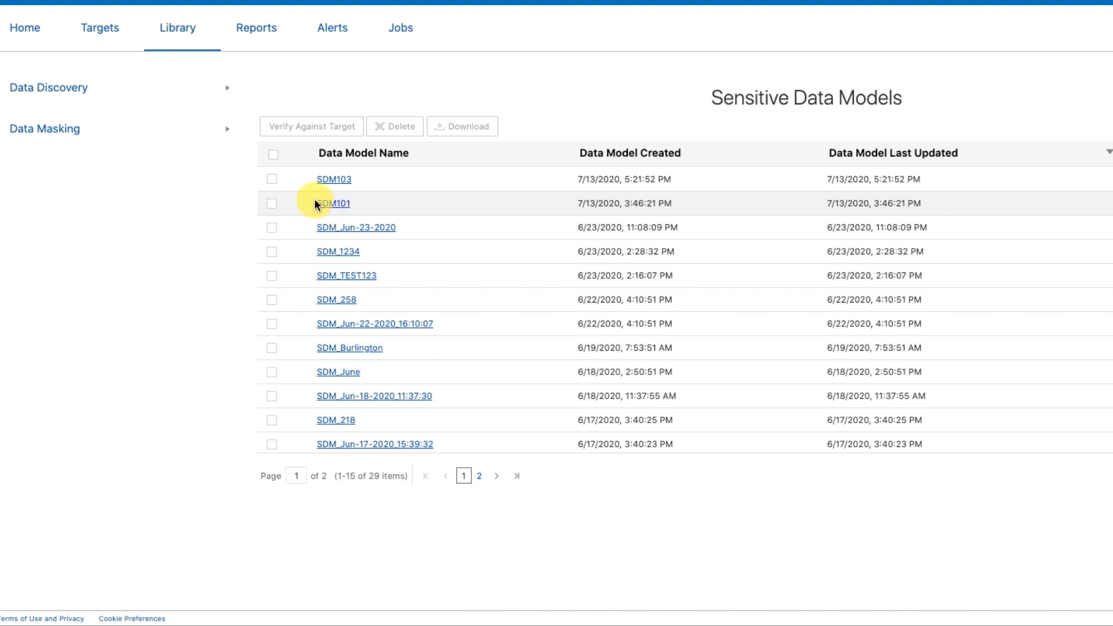
left_click(272, 179)
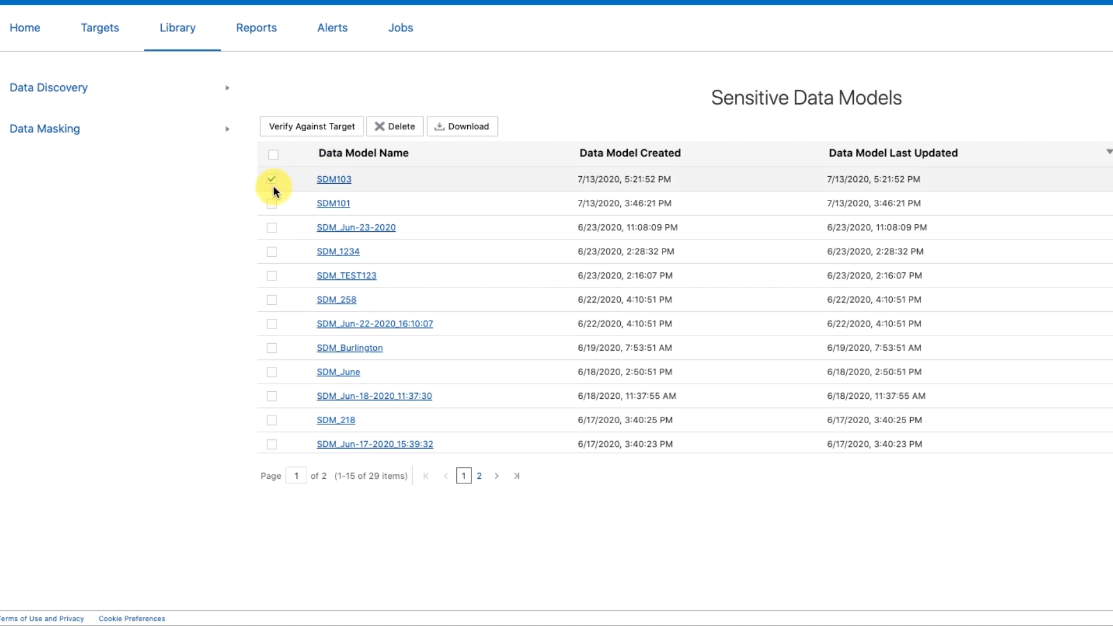
left_click(457, 127)
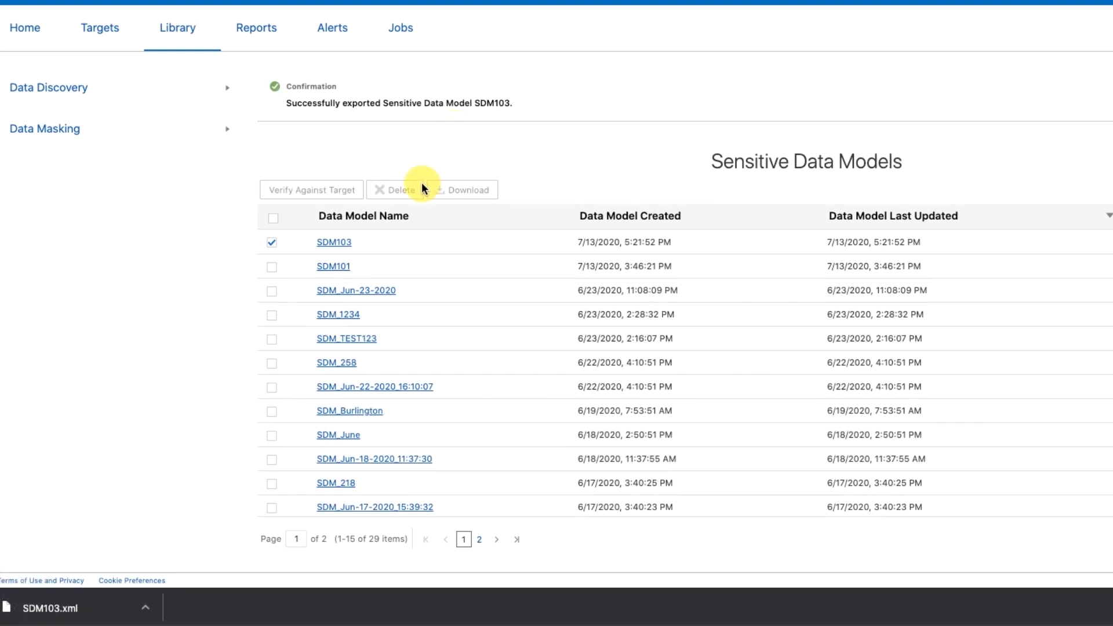
Step: Open the downloaded SDM103.xml in the text editor, save a copy to the Desktop folder, and close the editor window
left_click(88, 597)
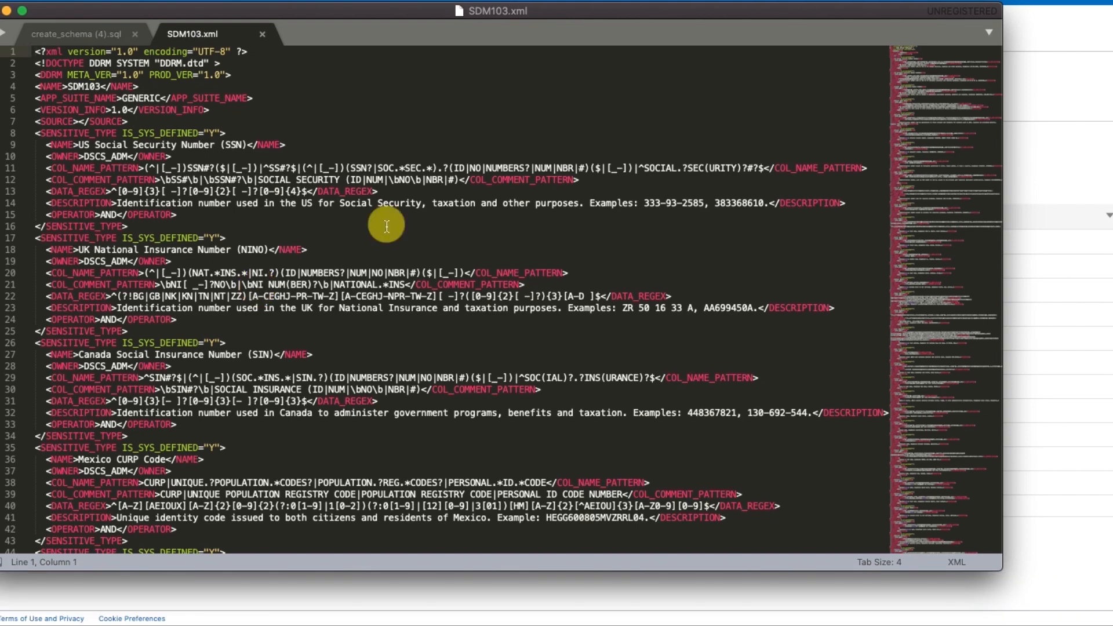
left_click(63, 0)
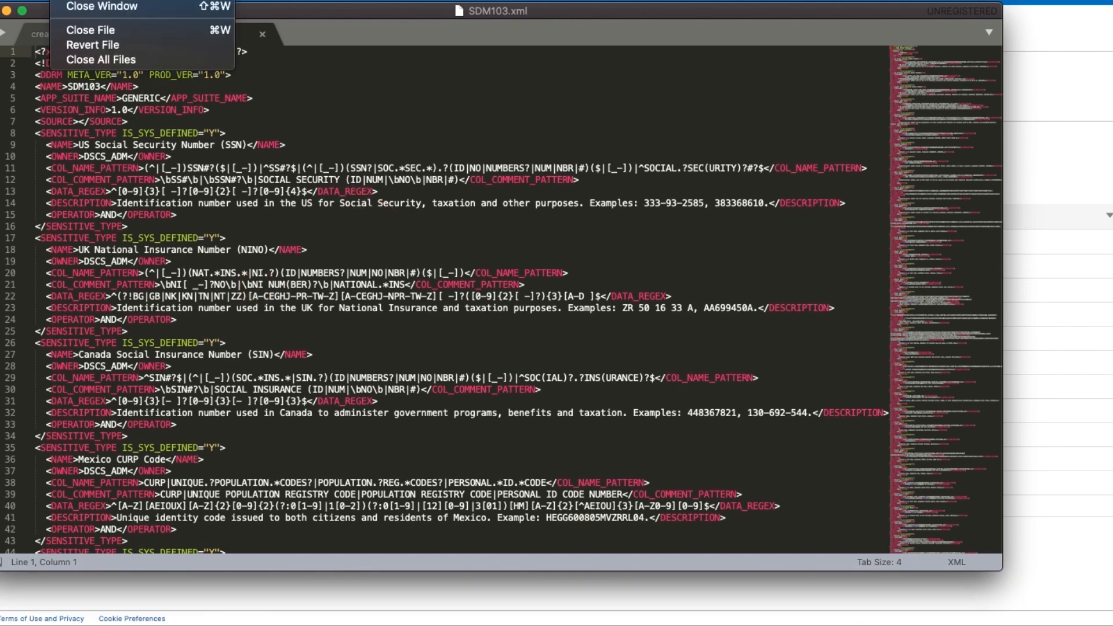
left_click(116, 0)
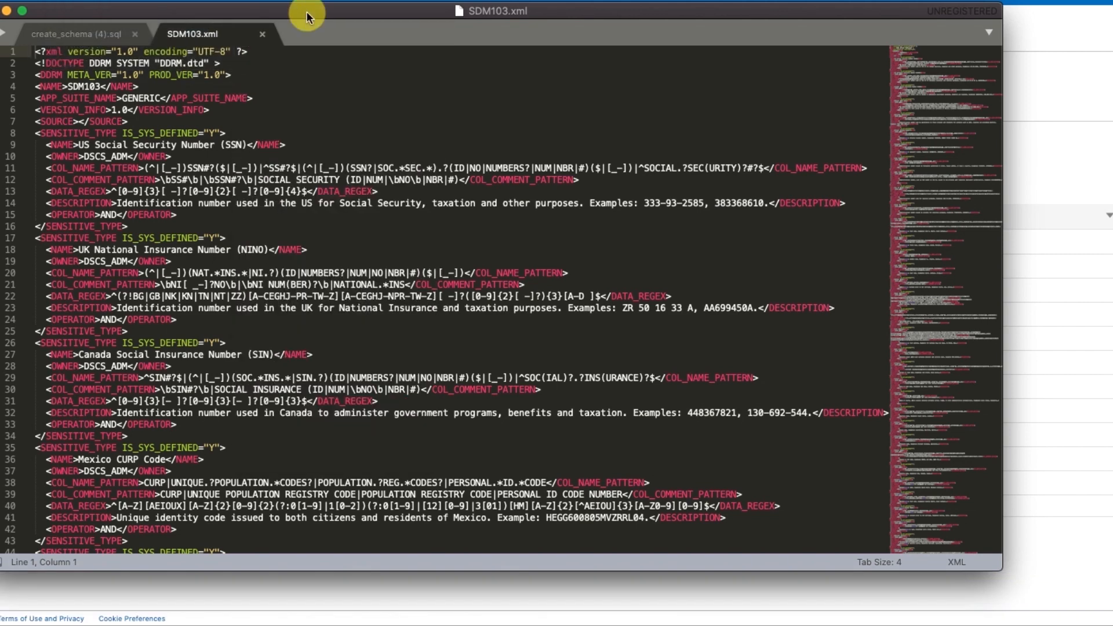
left_click(399, 113)
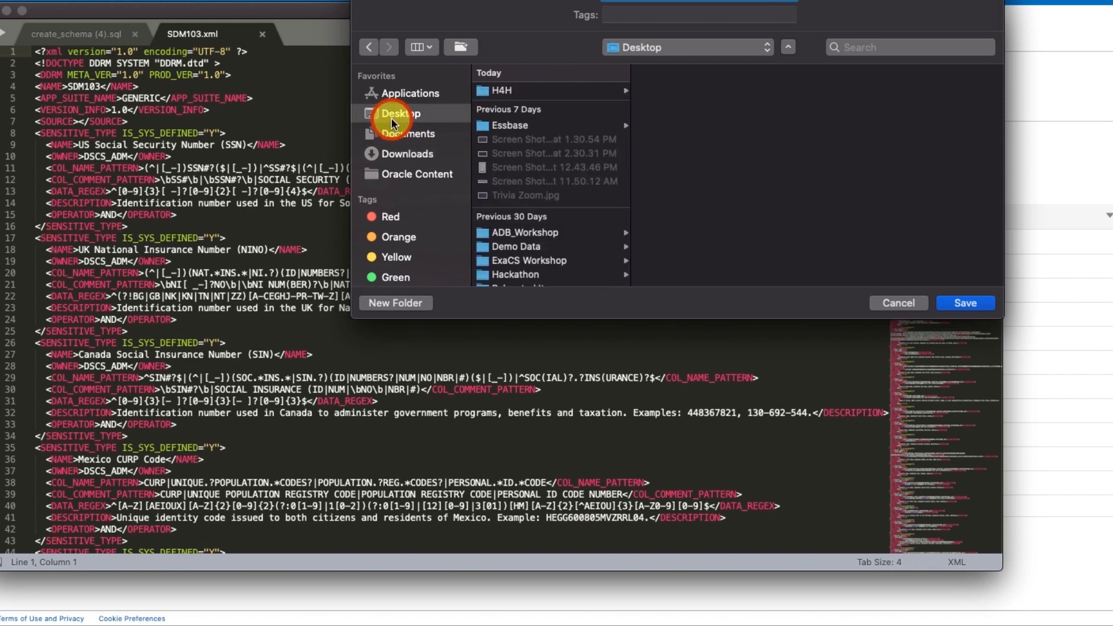
left_click(959, 300)
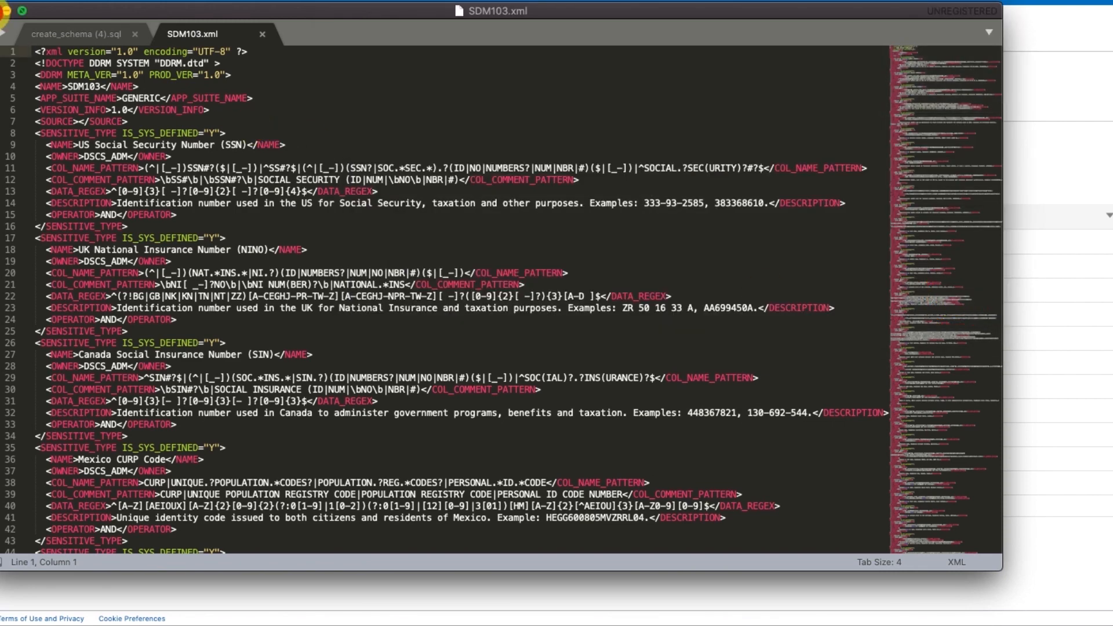
left_click(4, 9)
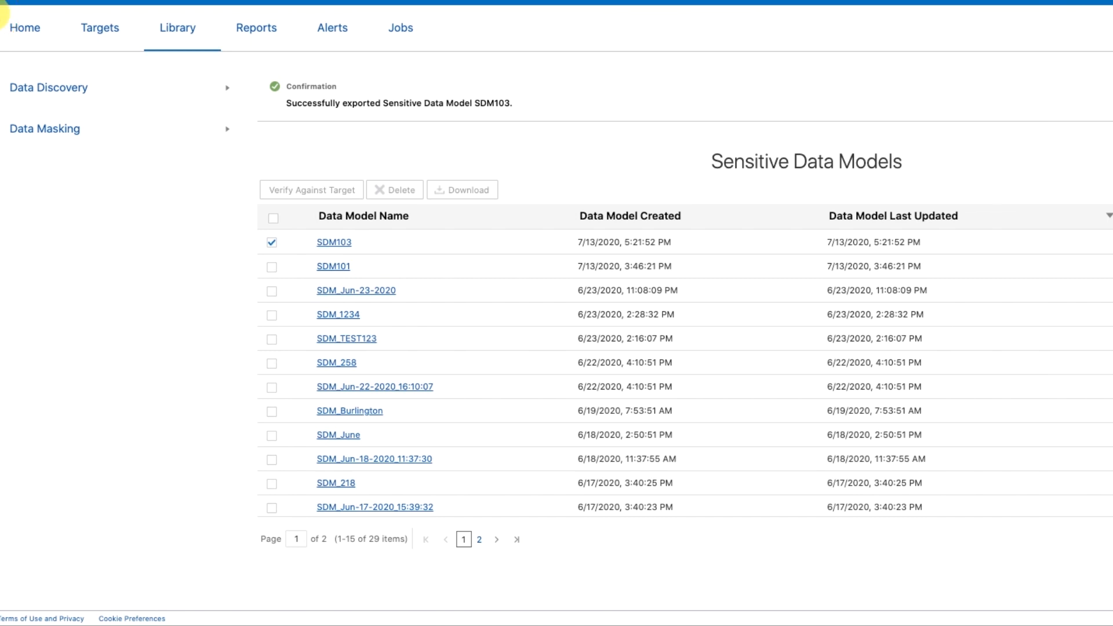